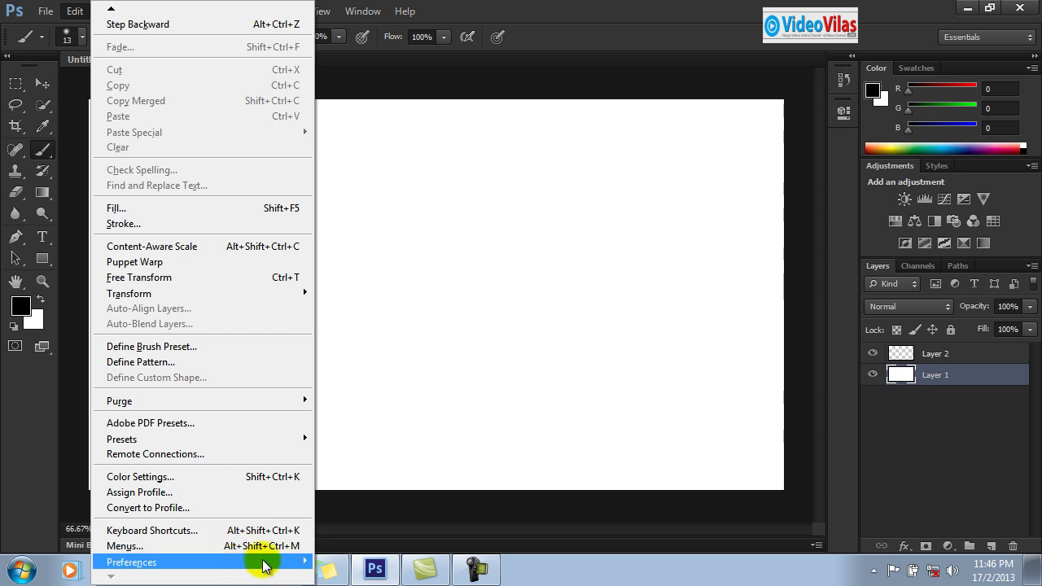
mouse_move(269, 562)
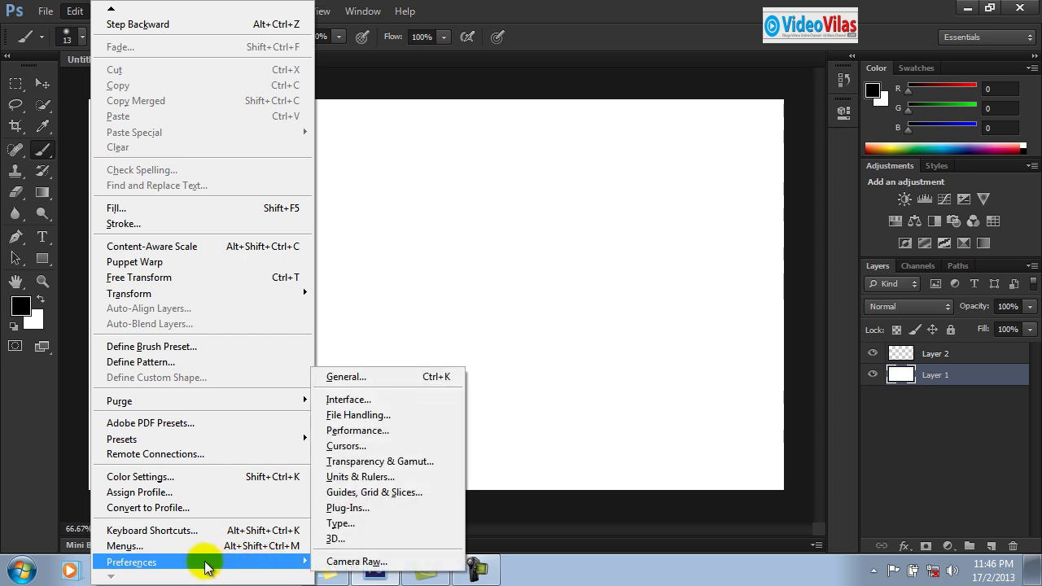
left_click(591, 40)
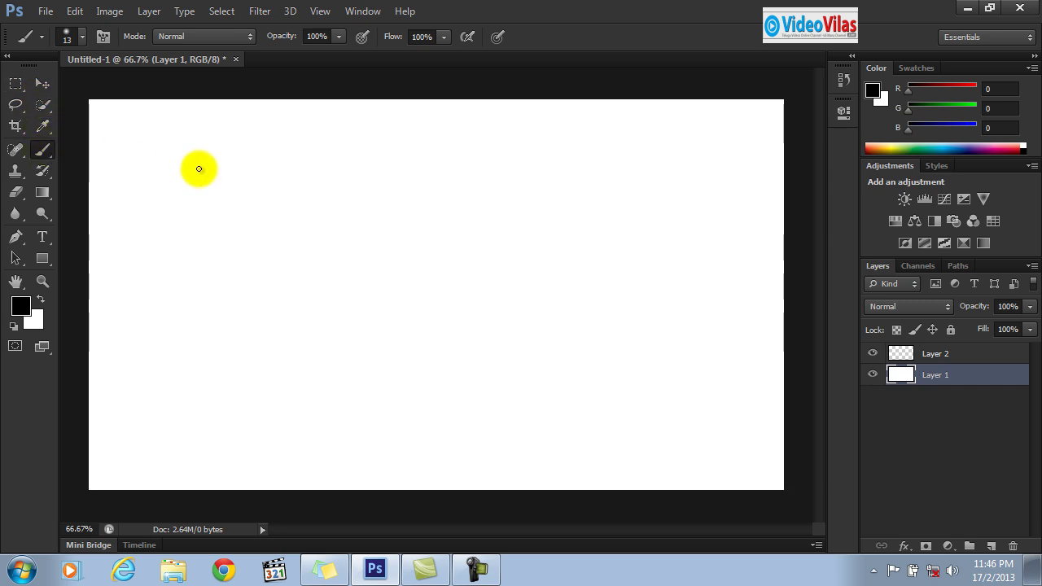
- Handwrite "Preferences?" with the brush in the upper part of the canvas, double-underline it and draw a bent arrow below
mouse_move(199, 169)
left_mouse_down()
mouse_move(207, 163)
mouse_move(236, 195)
mouse_move(263, 198)
mouse_move(401, 173)
left_mouse_up()
left_click(245, 212)
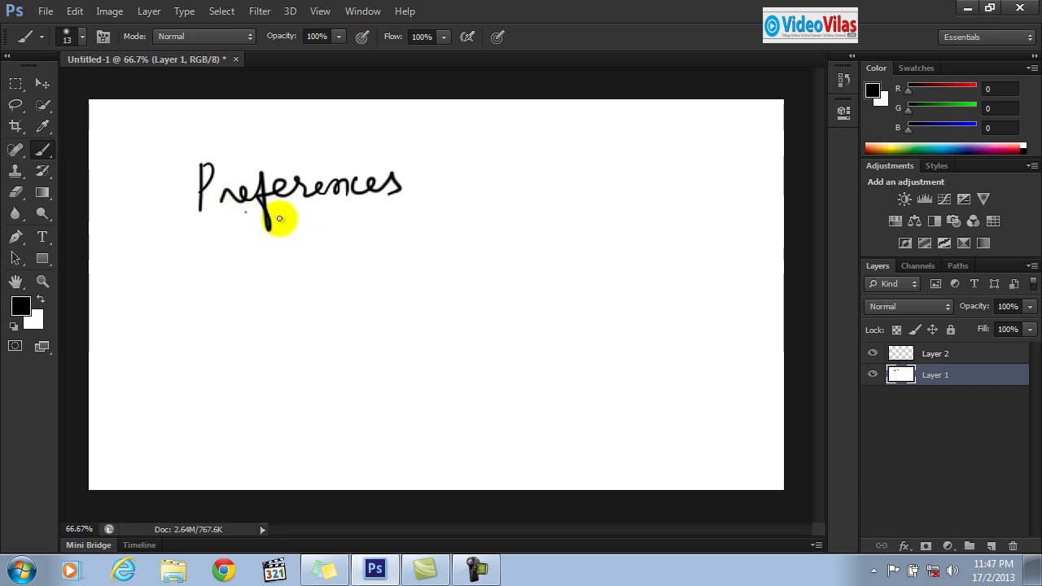
left_click_drag(231, 219, 342, 210)
left_click_drag(414, 168, 419, 193)
left_click(423, 198)
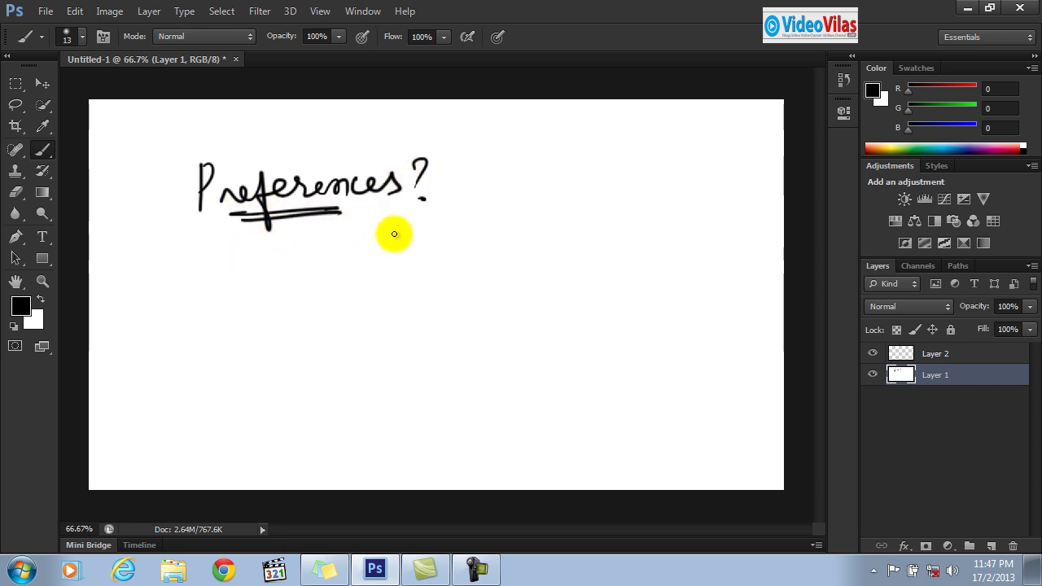
mouse_move(311, 230)
left_mouse_down()
mouse_move(352, 250)
mouse_move(343, 262)
mouse_move(364, 249)
left_mouse_up()
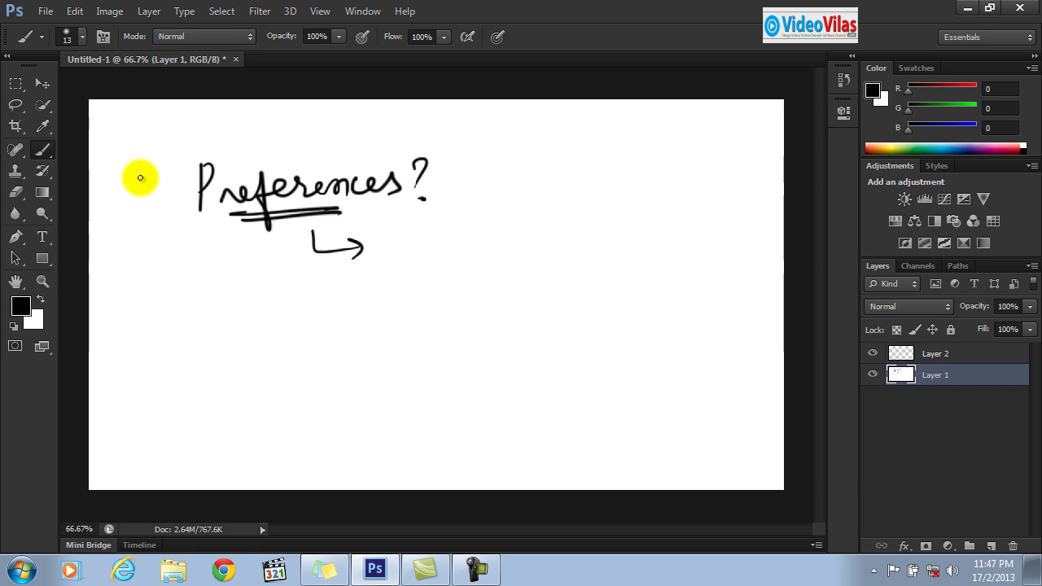
left_click(53, 13)
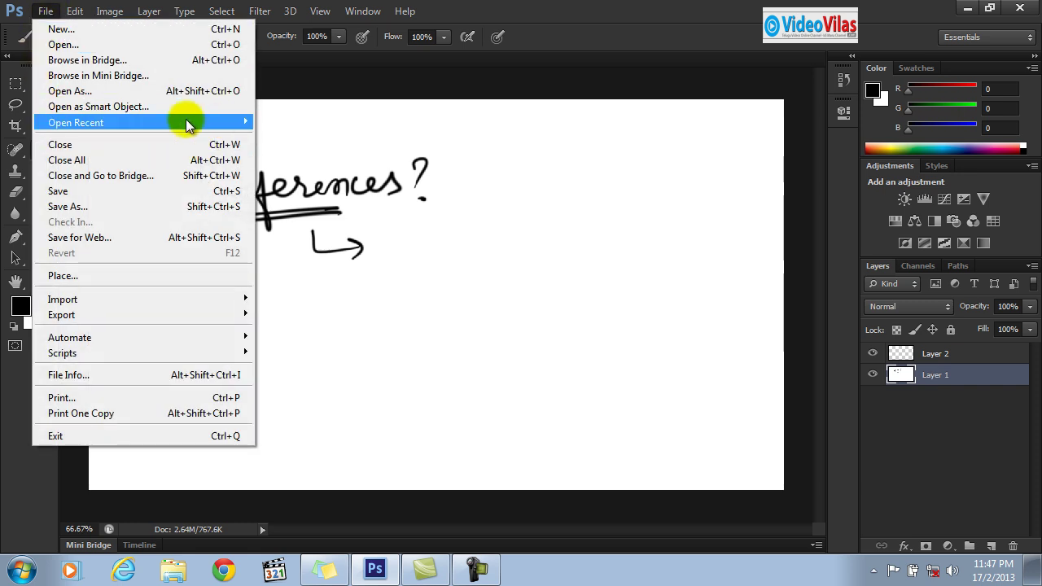
mouse_move(143, 122)
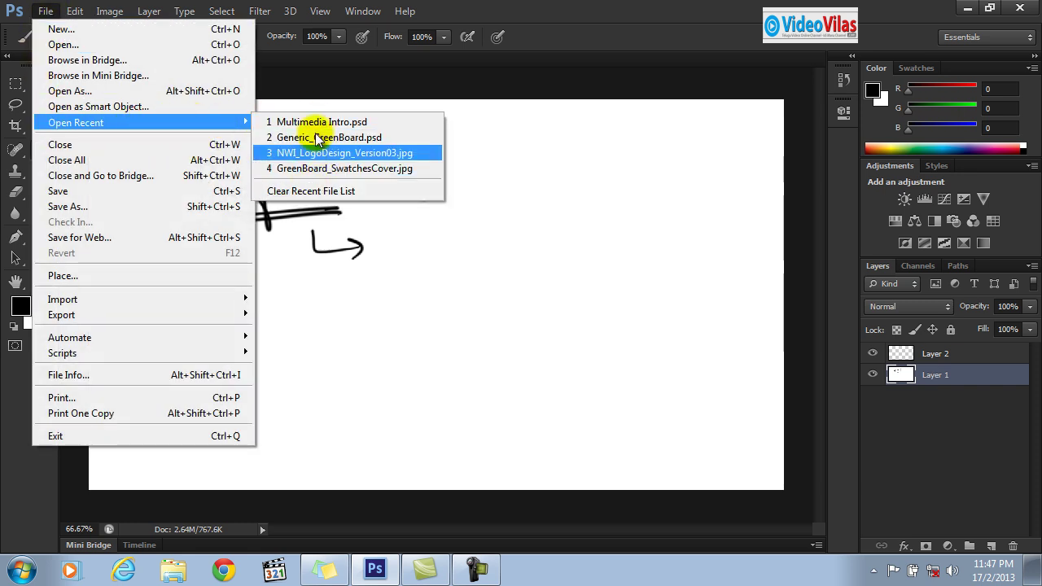
left_click(530, 42)
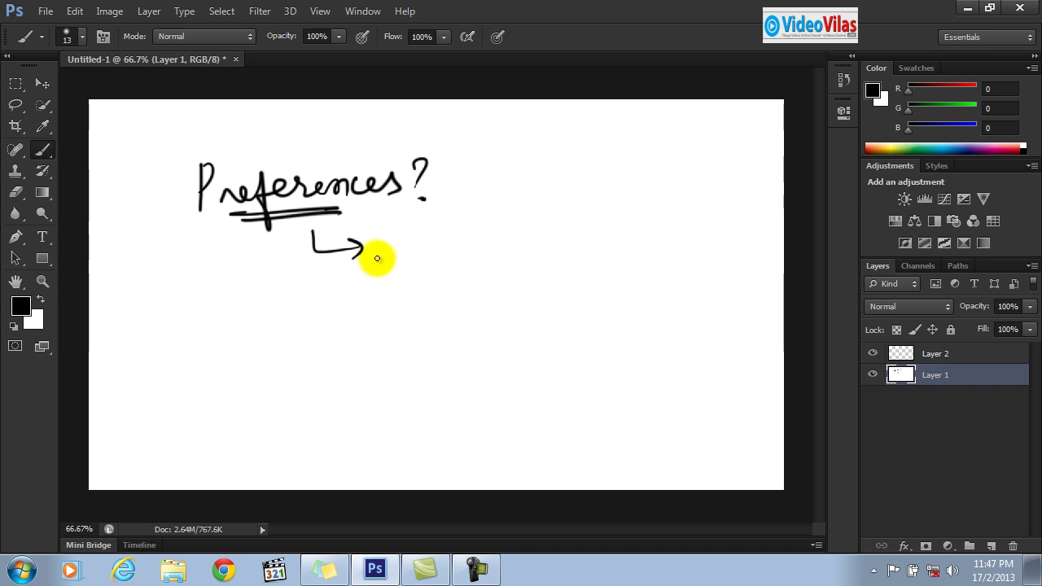
- Handwrite "Every Software" beside the arrow with the brush and underline the word "Every"
mouse_move(391, 239)
left_mouse_down()
mouse_move(406, 260)
mouse_move(483, 247)
mouse_move(493, 260)
mouse_move(532, 246)
mouse_move(526, 277)
mouse_move(553, 252)
mouse_move(622, 257)
left_mouse_up()
left_click_drag(425, 279, 431, 284)
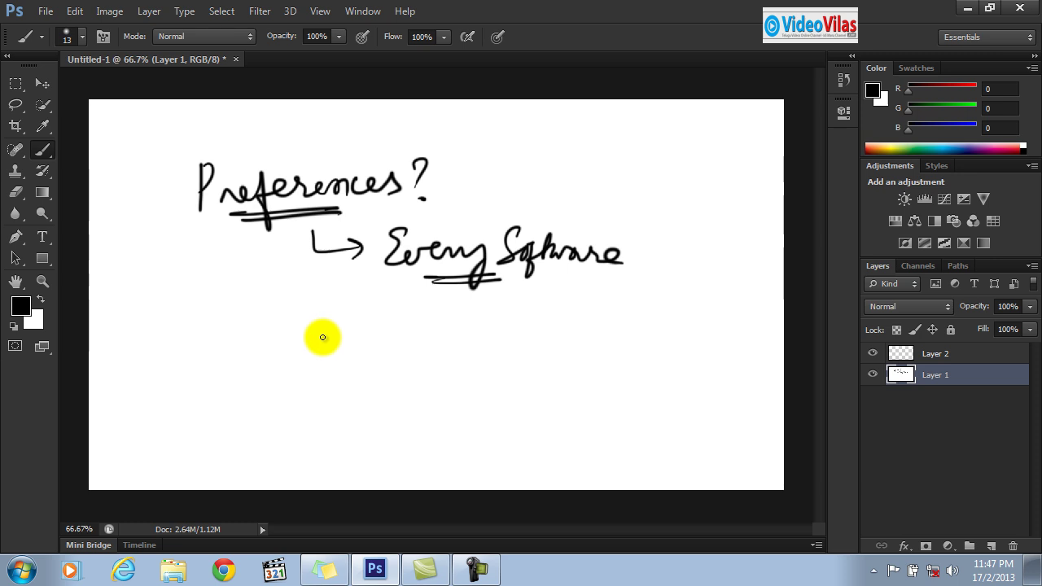
- Open the General preferences and reposition the dialog so part of the canvas stays visible
left_click(76, 12)
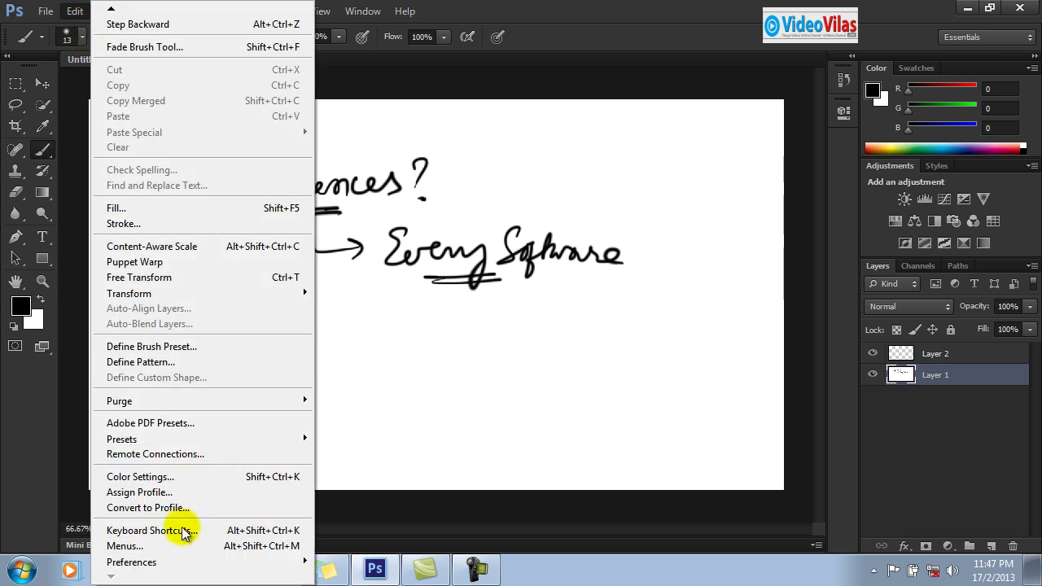
mouse_move(179, 567)
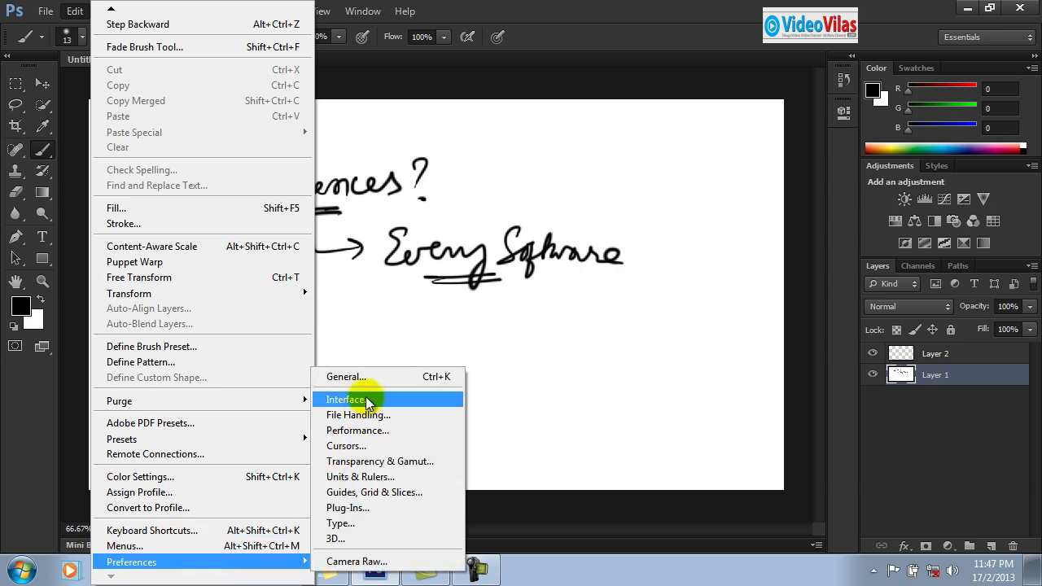
left_click(366, 376)
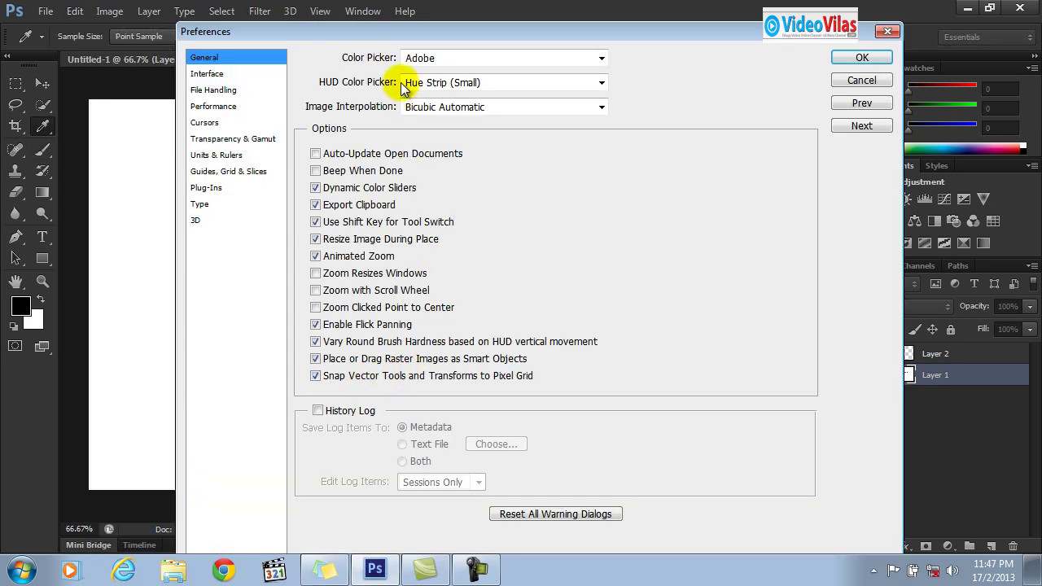
left_click_drag(349, 31, 315, 34)
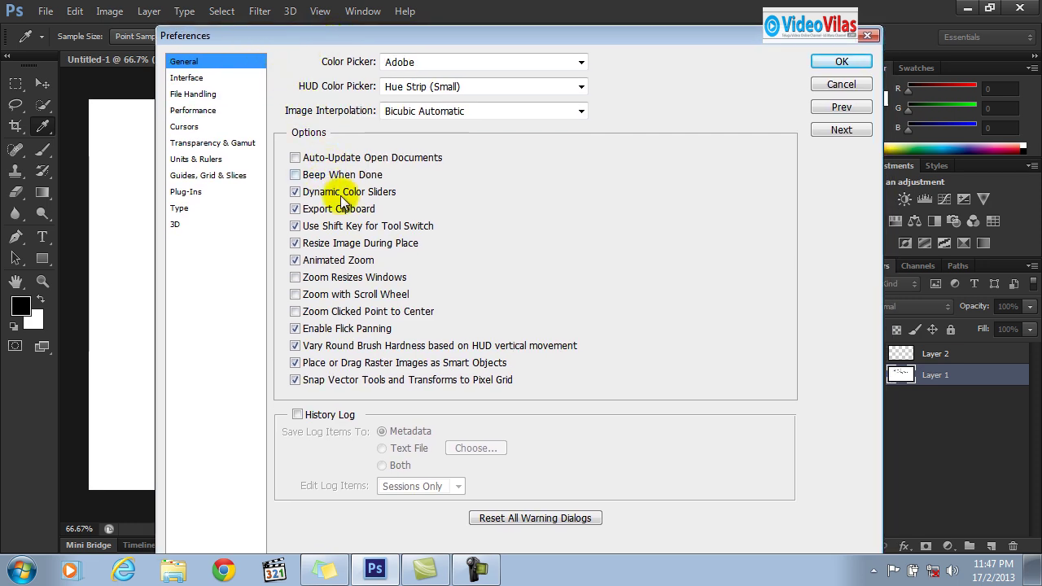
left_click_drag(252, 44, 370, 74)
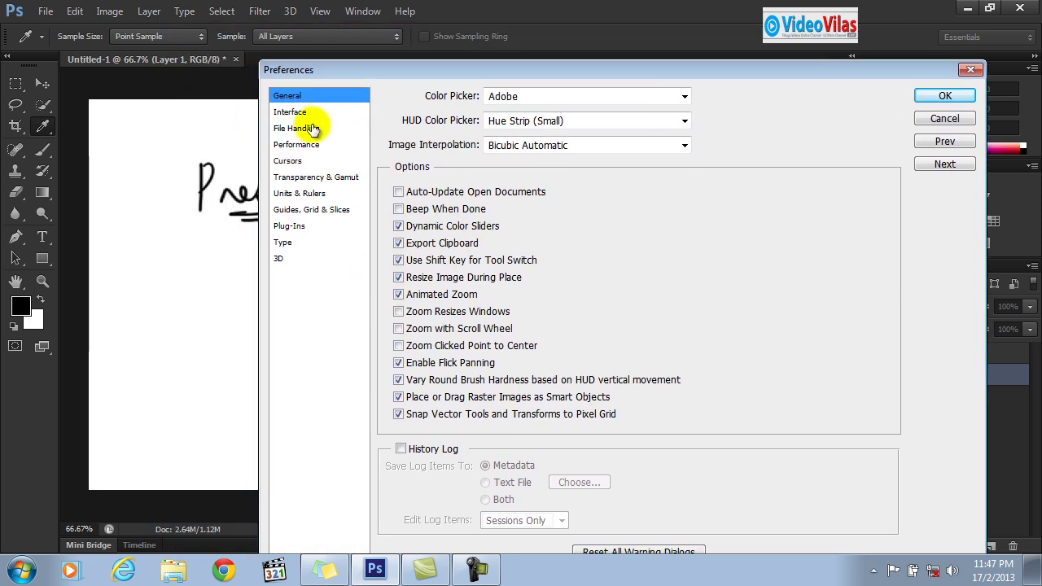
- Try the different color themes in the Interface preferences and apply the second-lightest gray theme
left_click(292, 115)
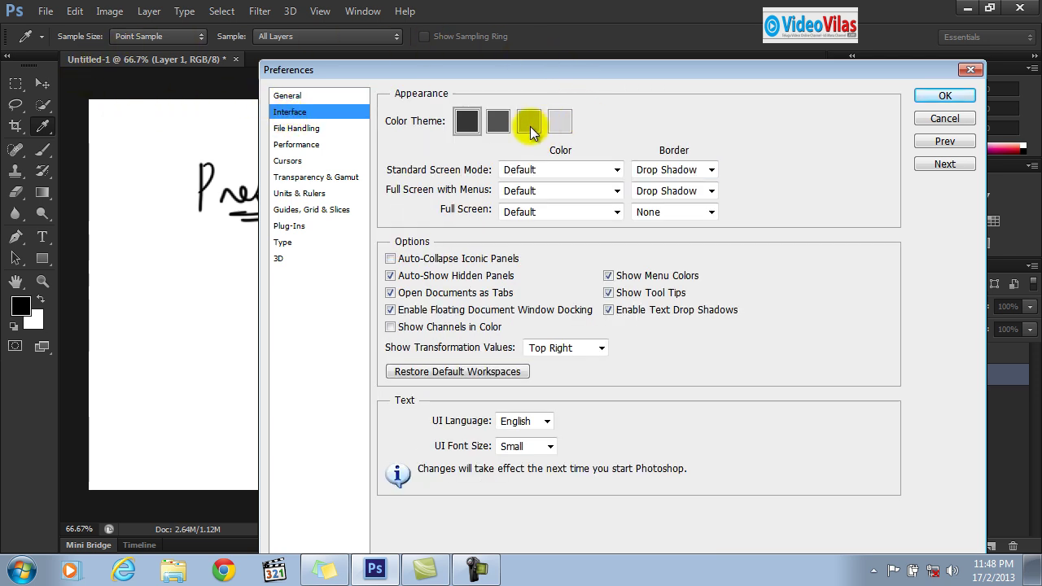
left_click(496, 122)
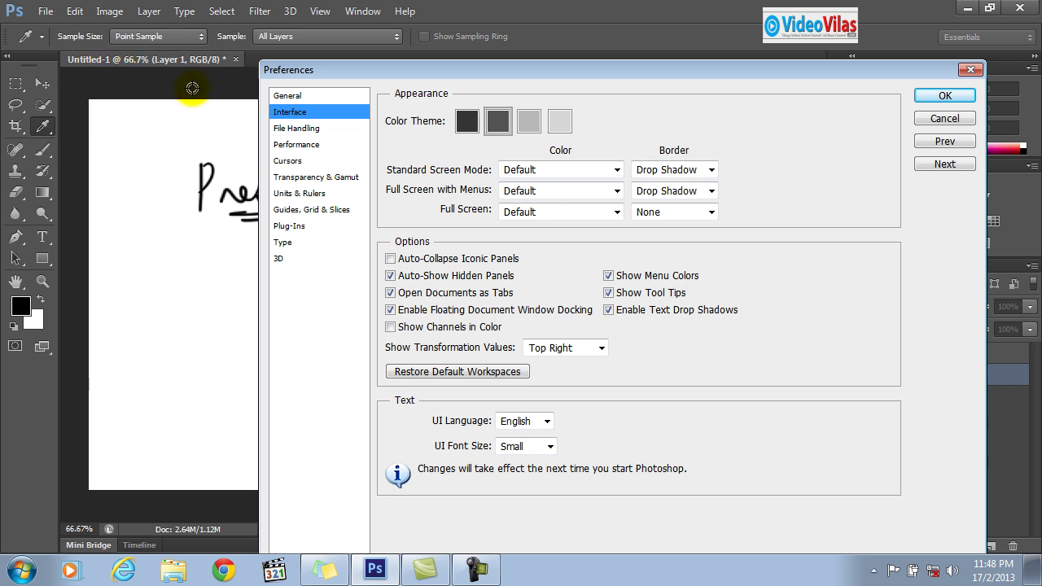
left_click(529, 122)
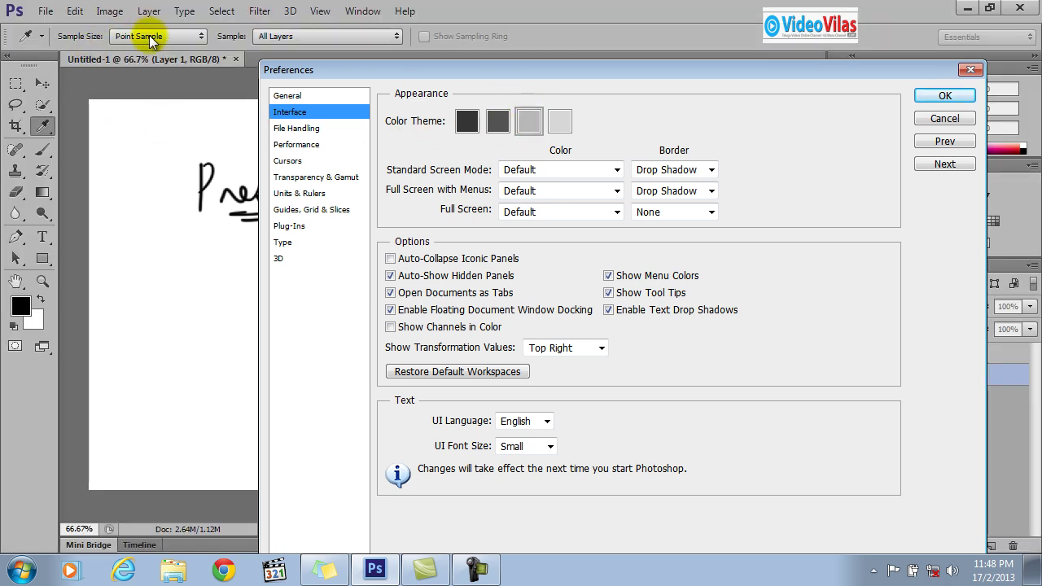
left_click(562, 122)
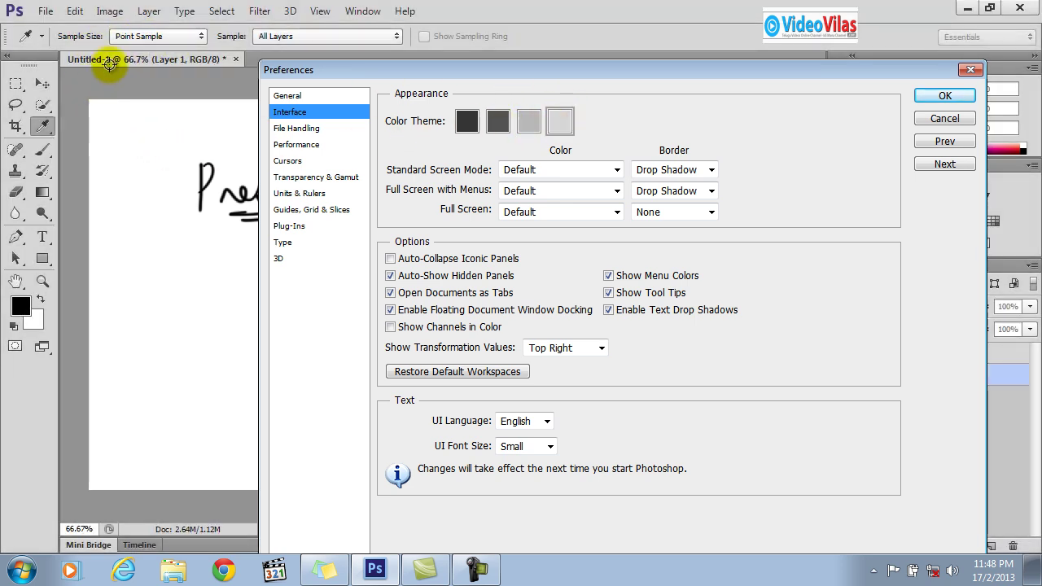
left_click_drag(350, 70, 298, 81)
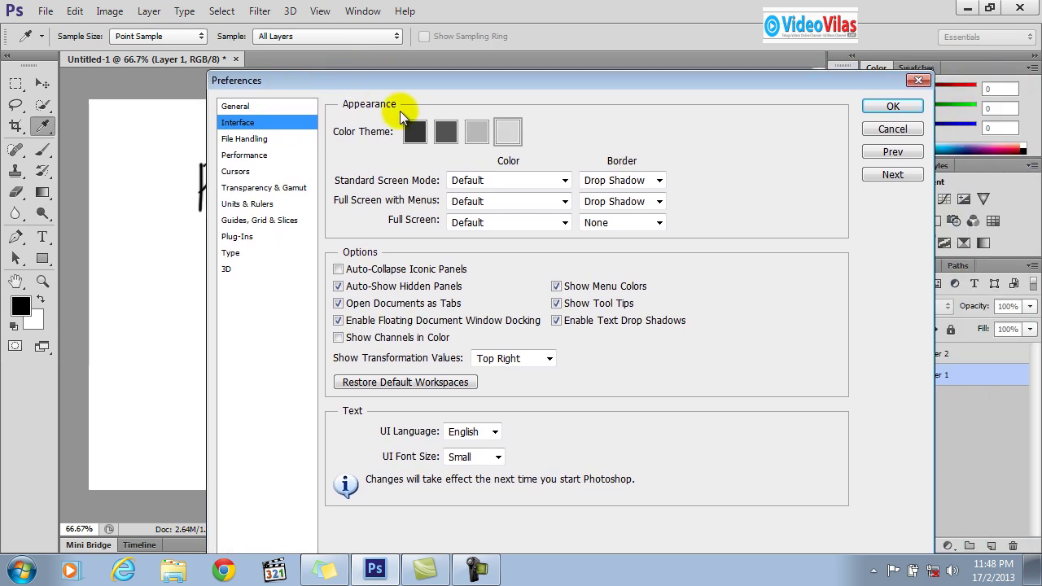
left_click(448, 133)
left_click(476, 133)
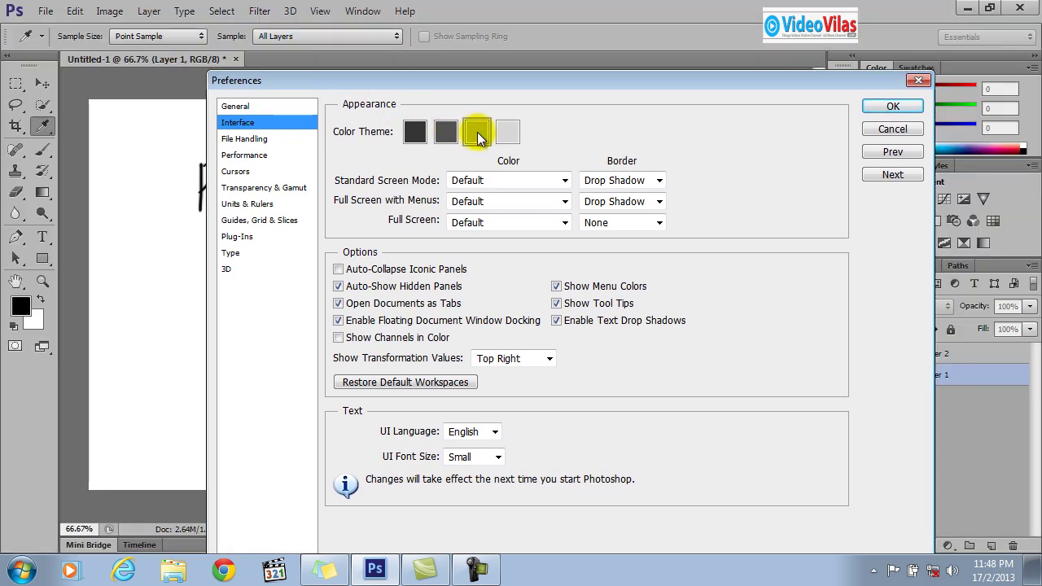
left_click(888, 108)
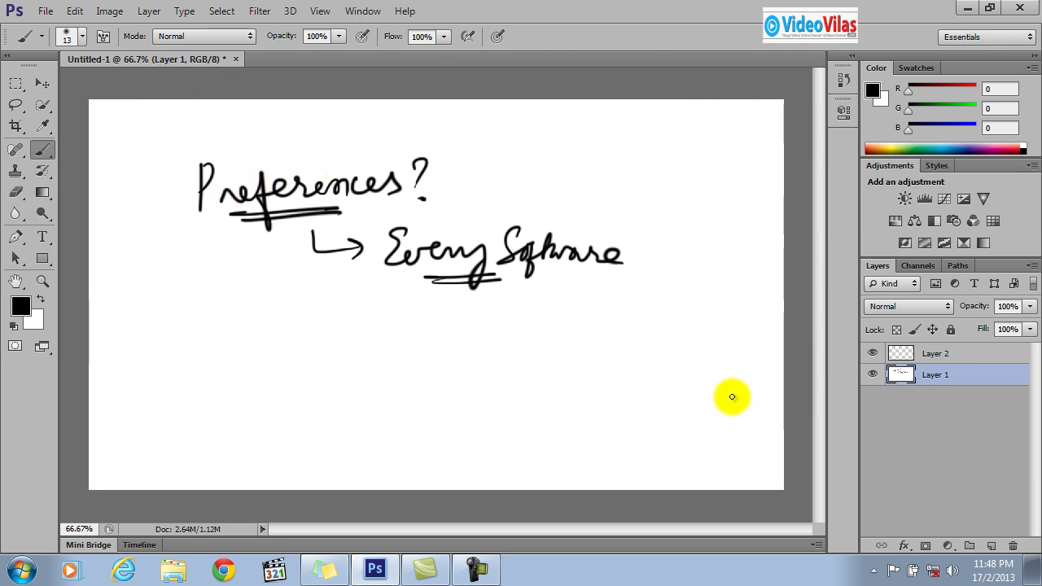
- Reopen the Interface preferences and set the color theme to the second-darkest gray
left_click(75, 12)
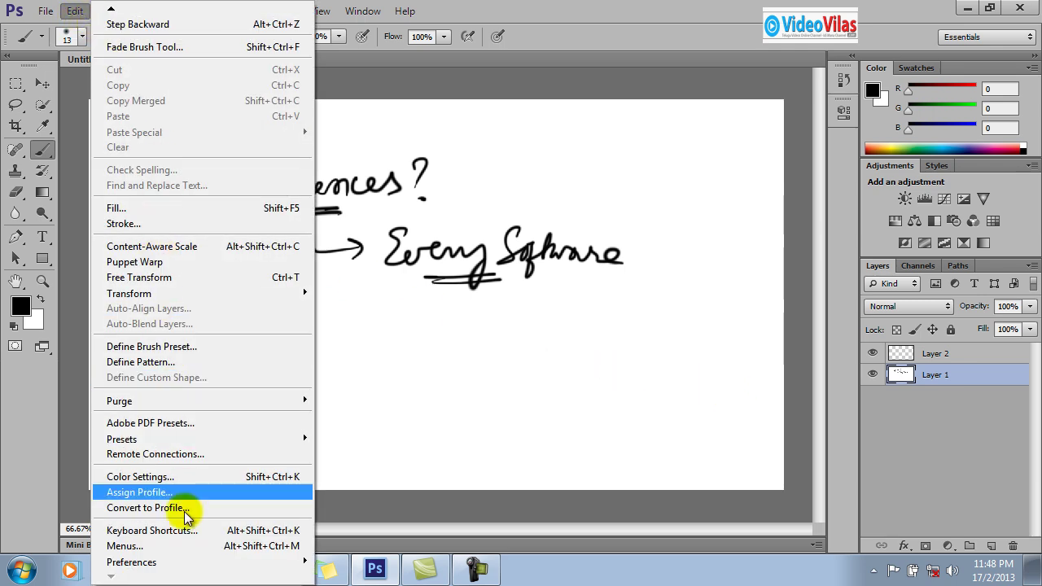
mouse_move(195, 562)
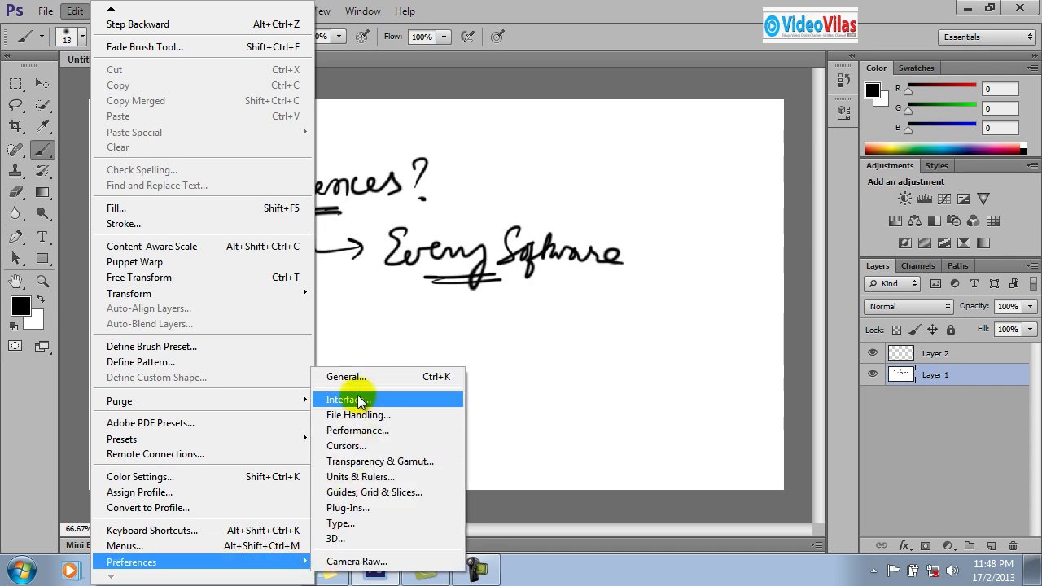
left_click(362, 399)
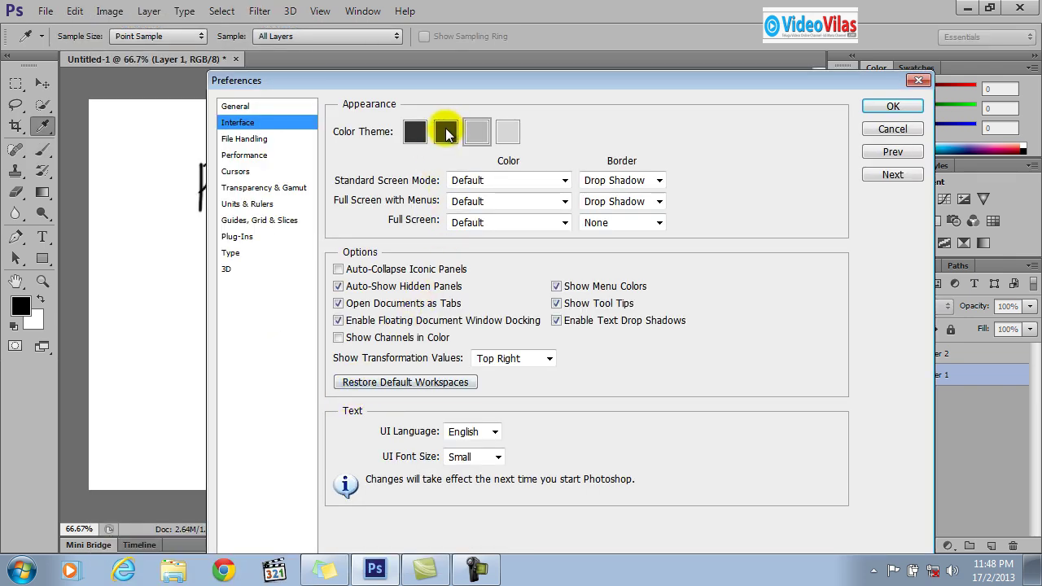
left_click(443, 130)
left_click_drag(441, 85, 421, 99)
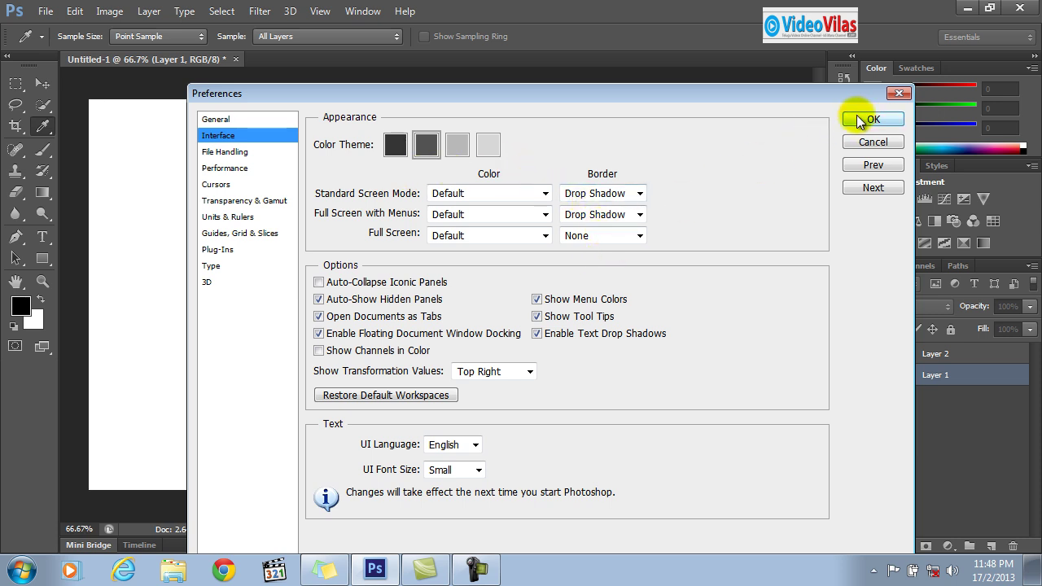
- Try recovery auto-save intervals of 5 and 30 minutes in the File Handling preferences and set it back to 10 minutes
left_click(238, 154)
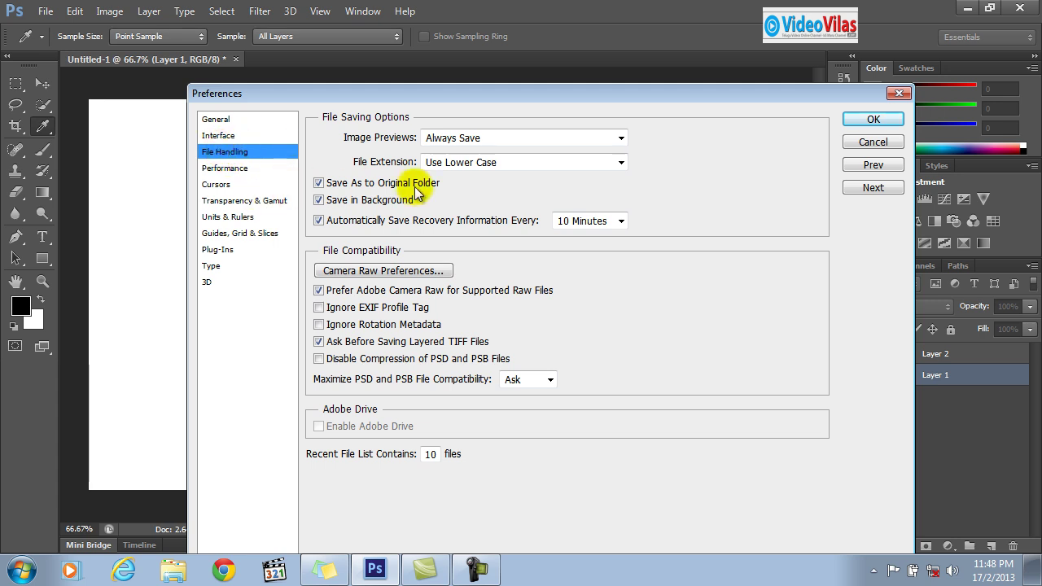
left_click(623, 221)
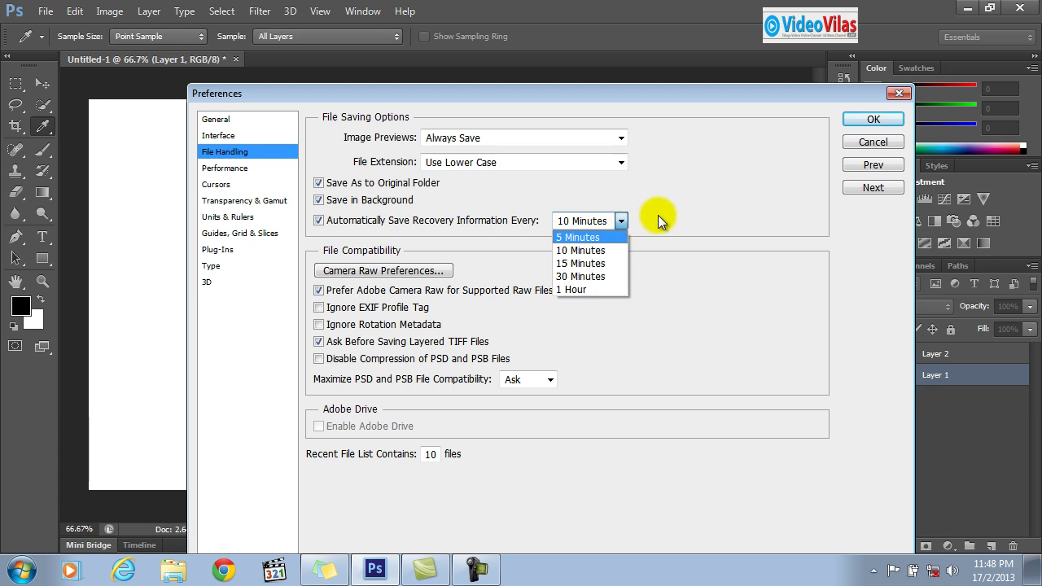
left_click(582, 238)
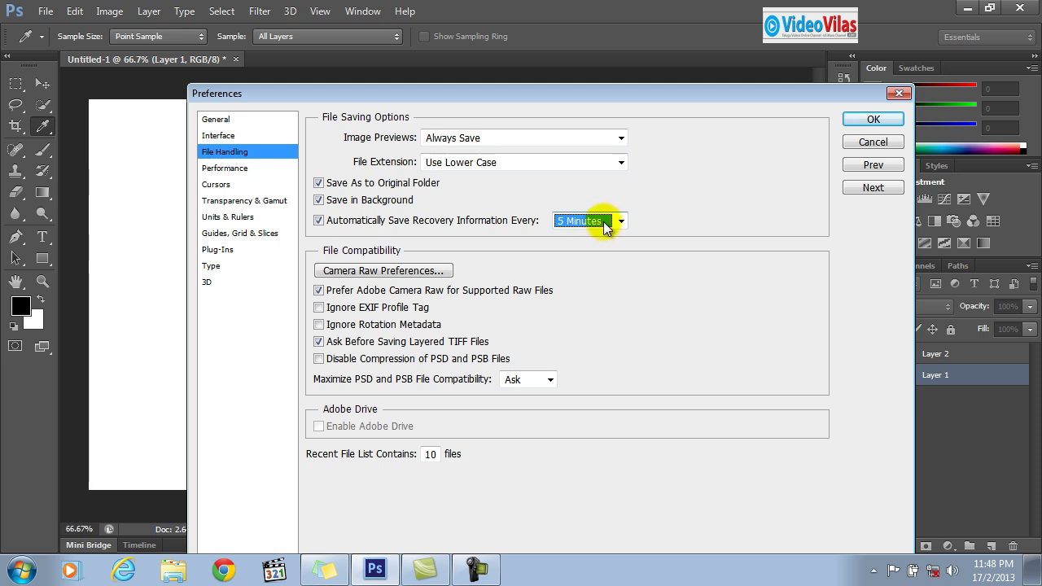
left_click(618, 222)
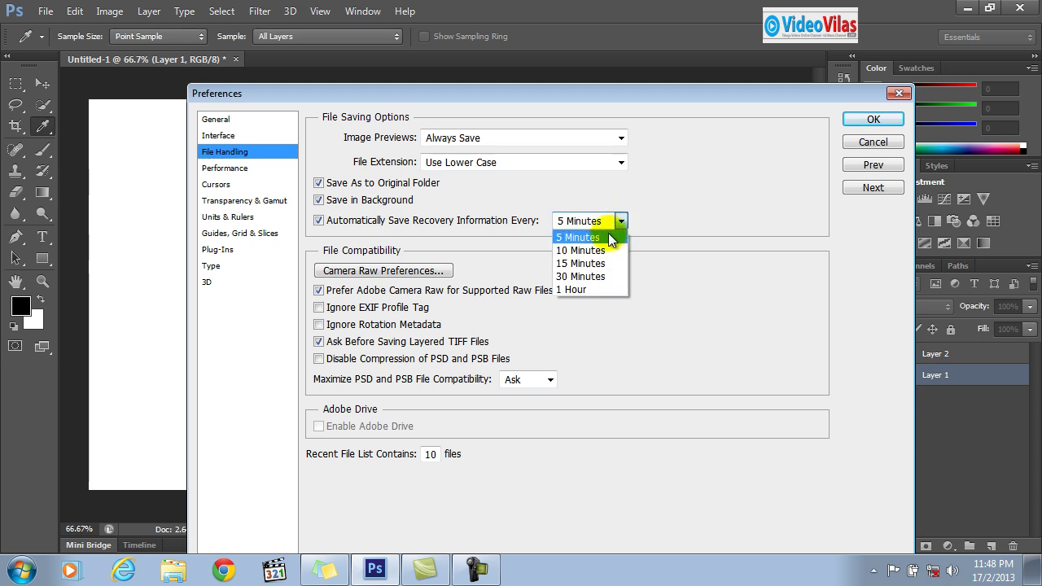
left_click(574, 278)
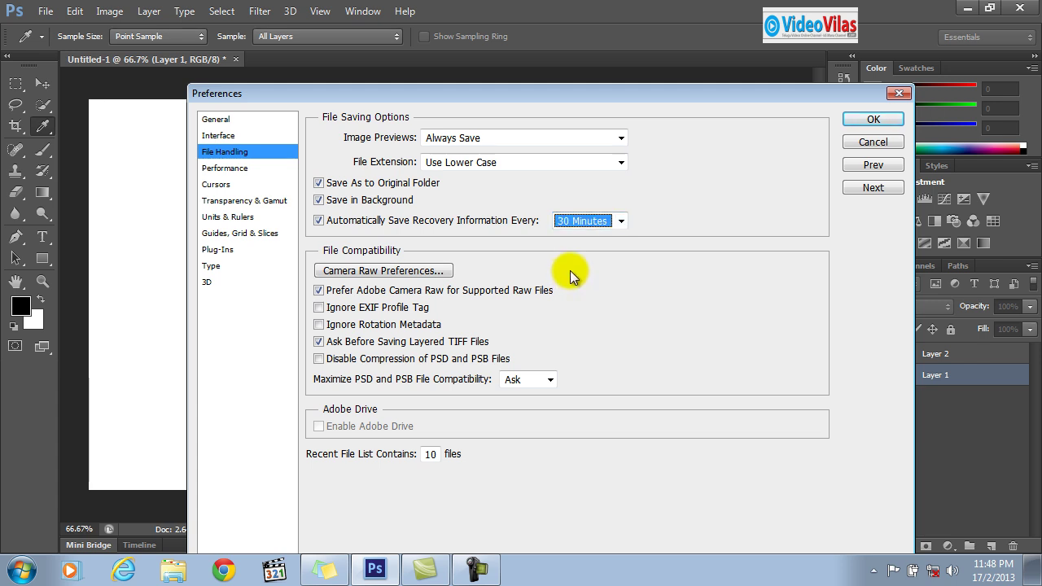
left_click(622, 221)
left_click(586, 253)
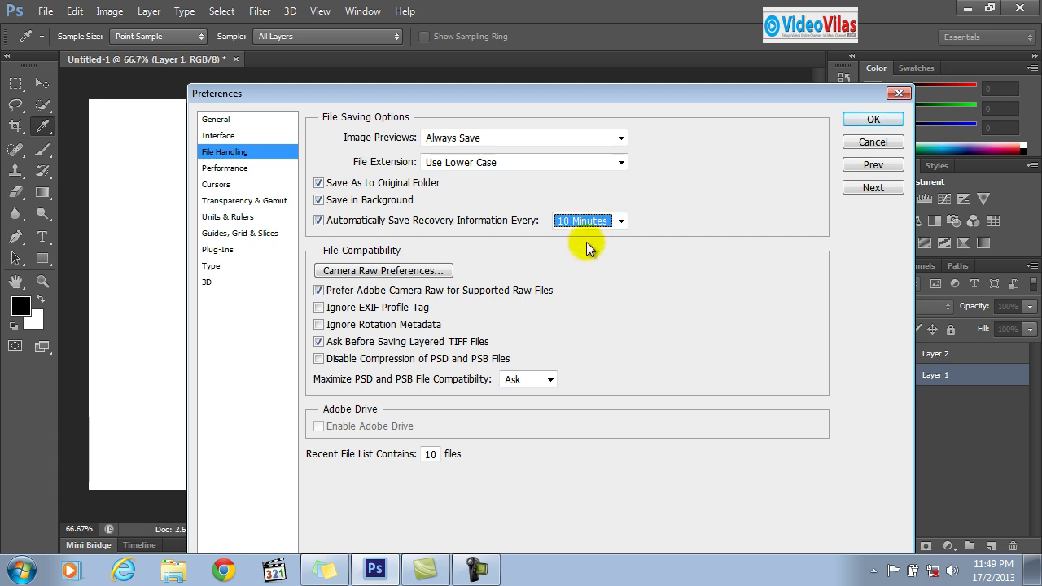
- Set the Standard Screen Mode color to Medium Gray in the Interface preferences
left_click(220, 135)
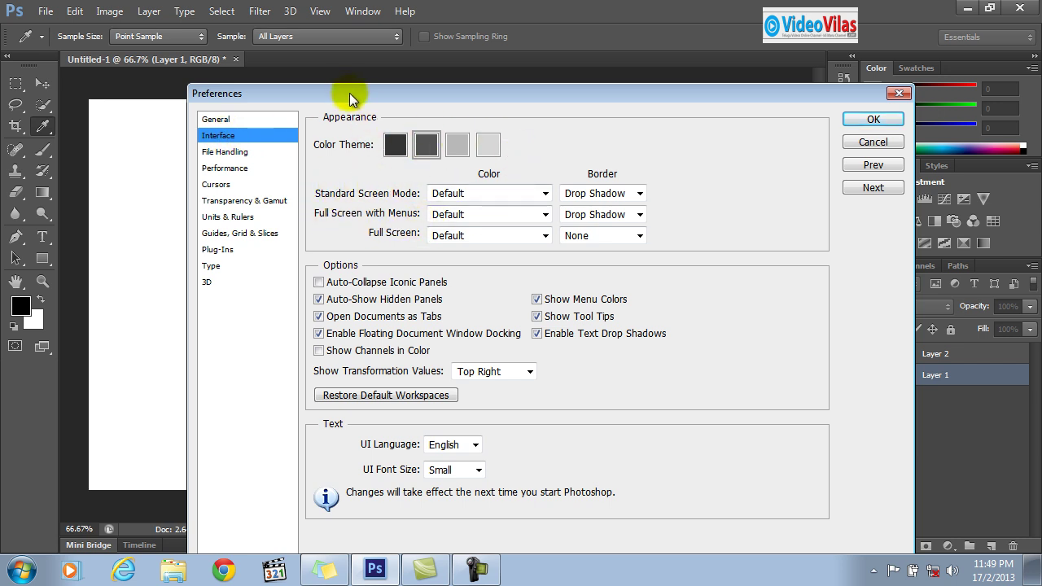
left_click_drag(359, 93, 370, 143)
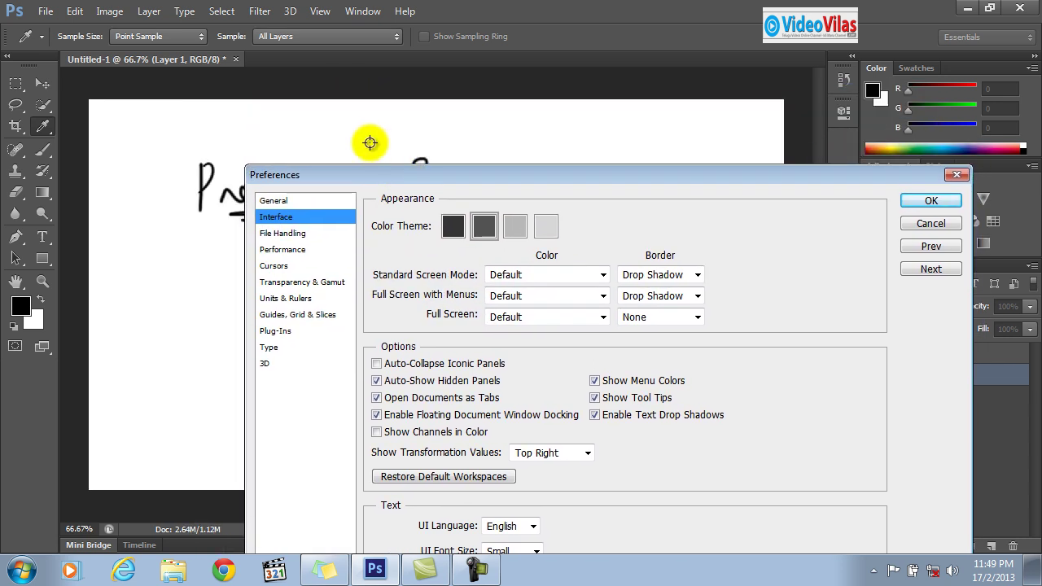
left_click(501, 274)
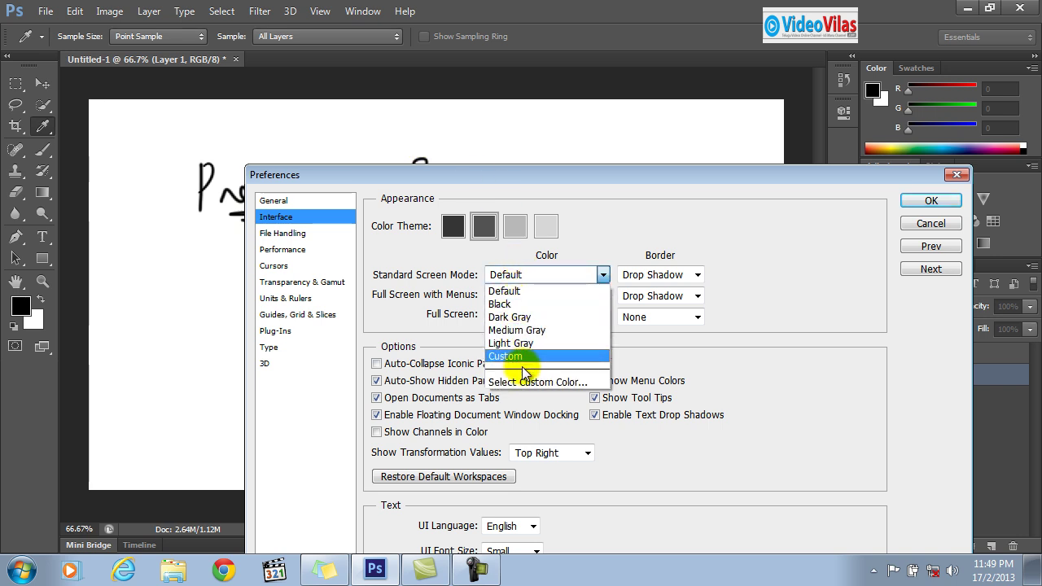
left_click(519, 330)
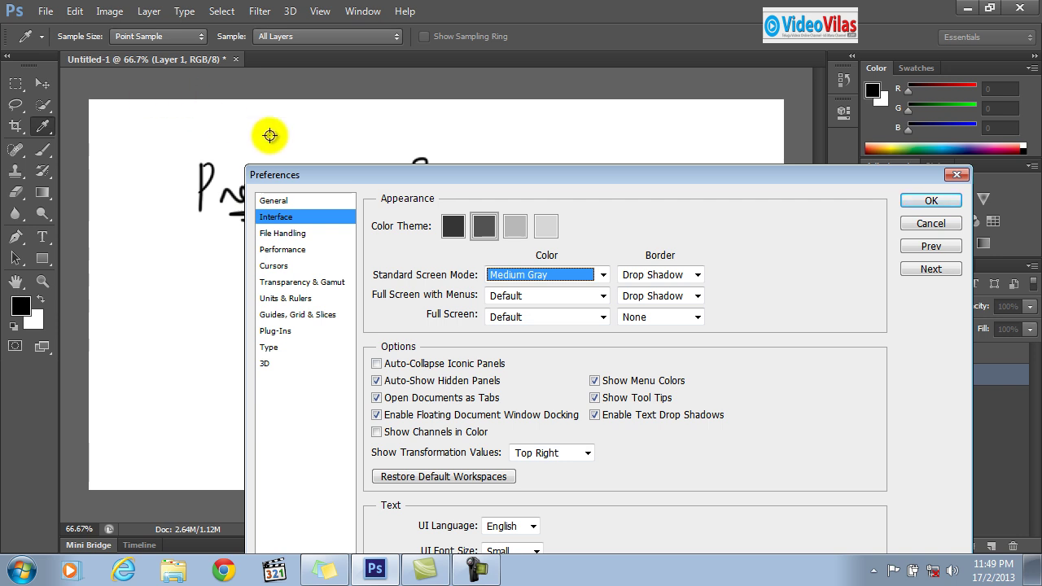
- Try a custom green canvas color, #15b715, for the Standard Screen Mode and uncover the document to view it
left_click(516, 278)
left_click(542, 380)
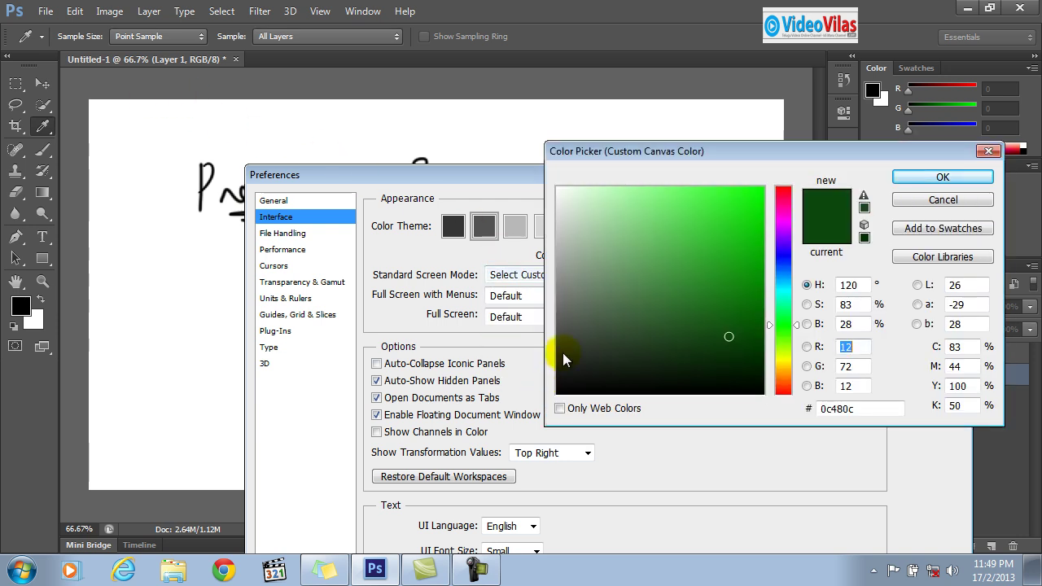
left_click_drag(738, 244, 737, 211)
left_click(742, 245)
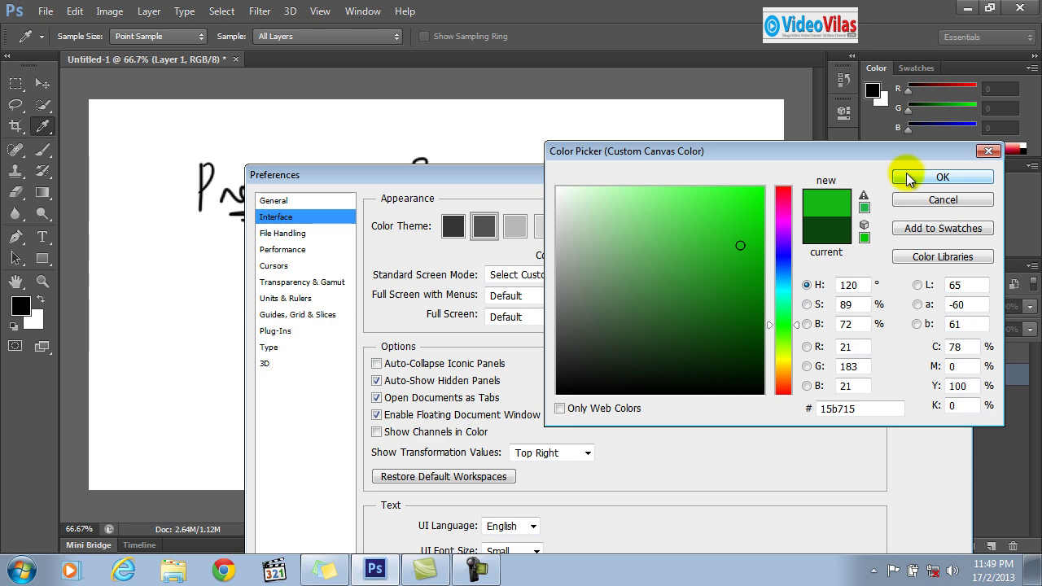
left_click(942, 177)
left_click_drag(327, 174, 665, 333)
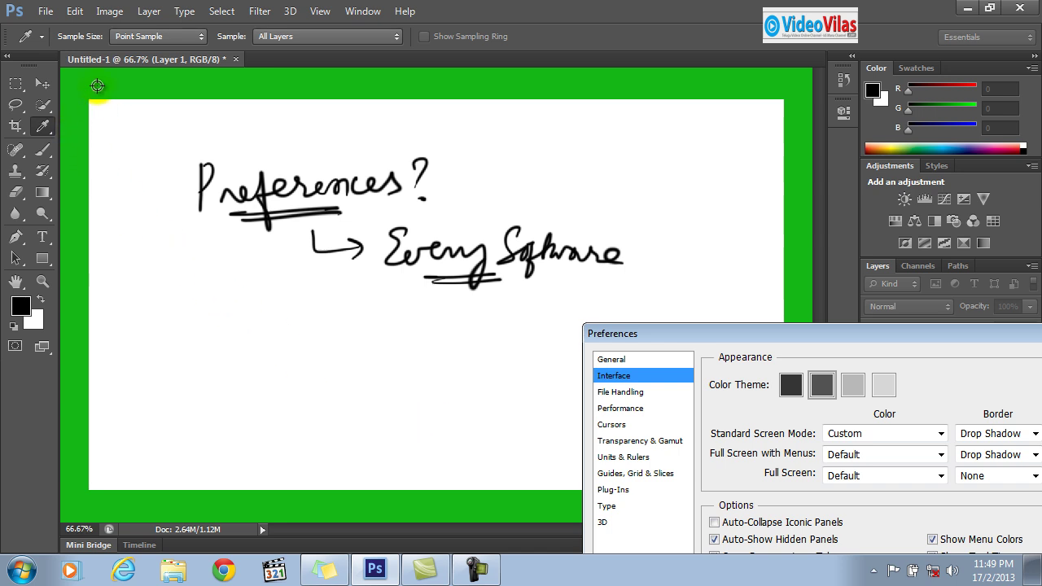
- Try the Default, Light Gray and Medium Gray colors for the Standard Screen Mode and set it to Dark Gray
left_click_drag(688, 332, 558, 205)
left_click(717, 254)
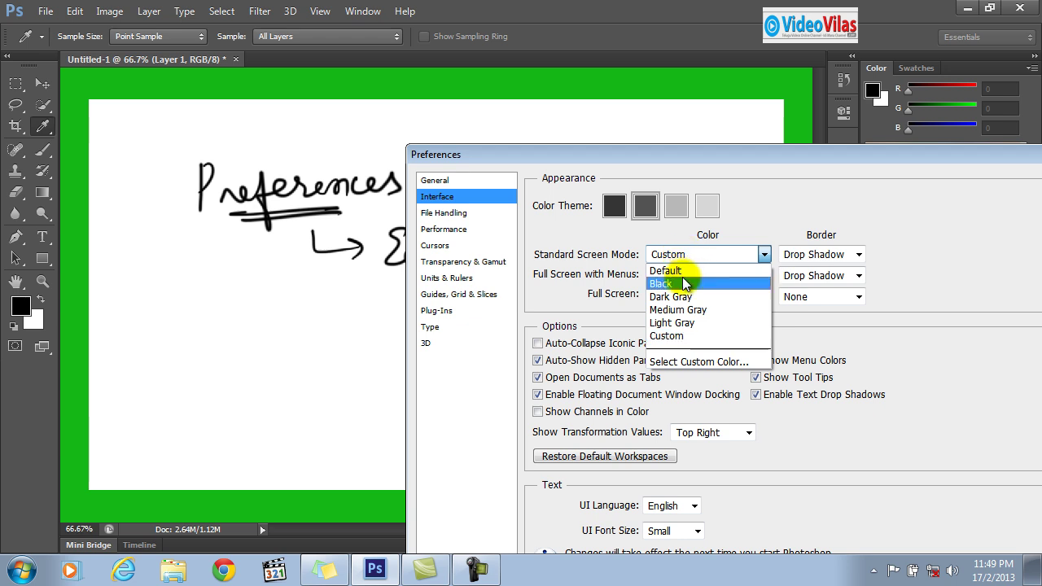
left_click(672, 271)
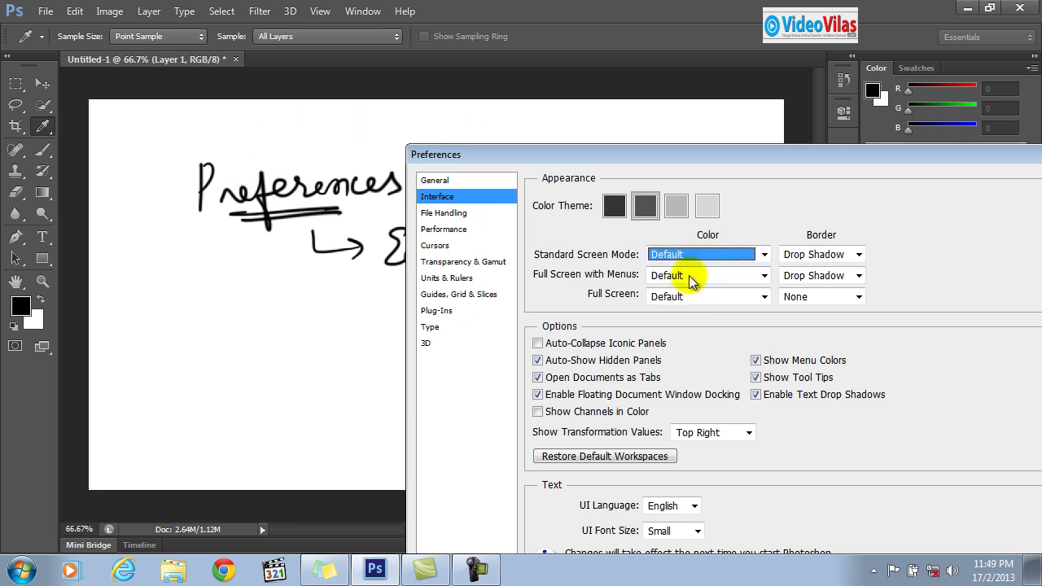
left_click(688, 257)
left_click(669, 320)
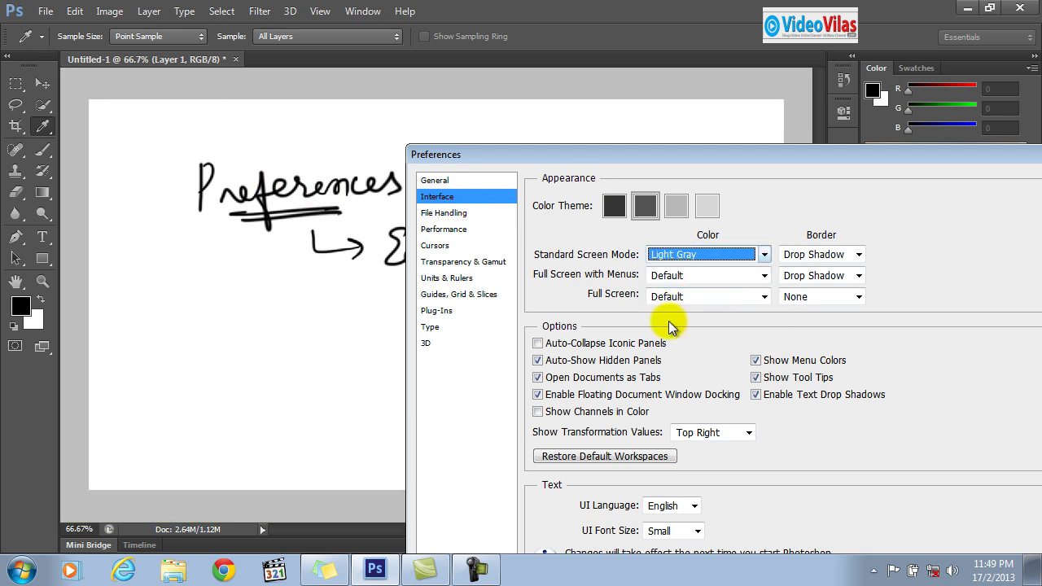
left_click(687, 255)
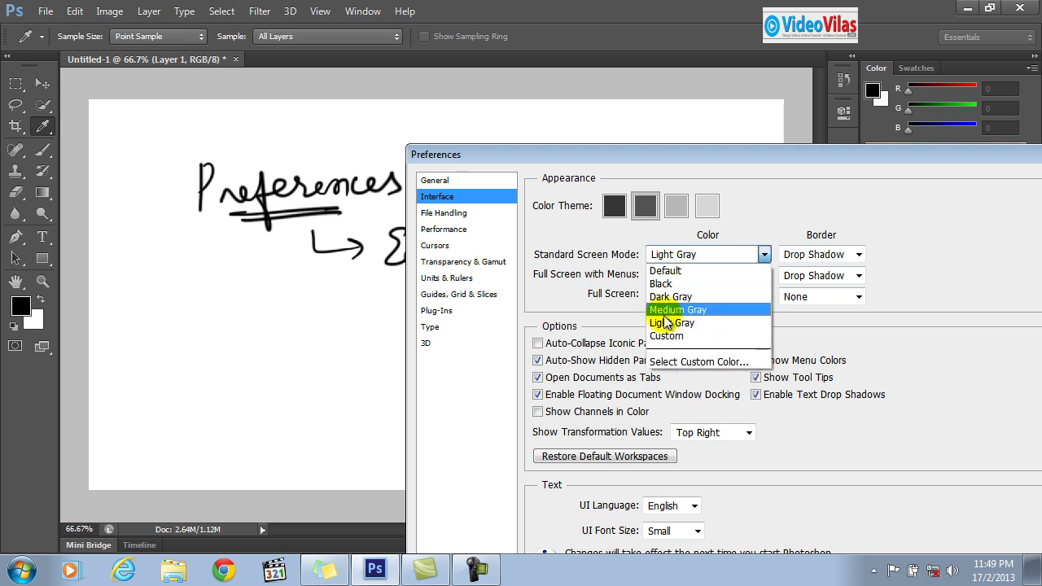
left_click(672, 313)
left_click(678, 254)
left_click(670, 296)
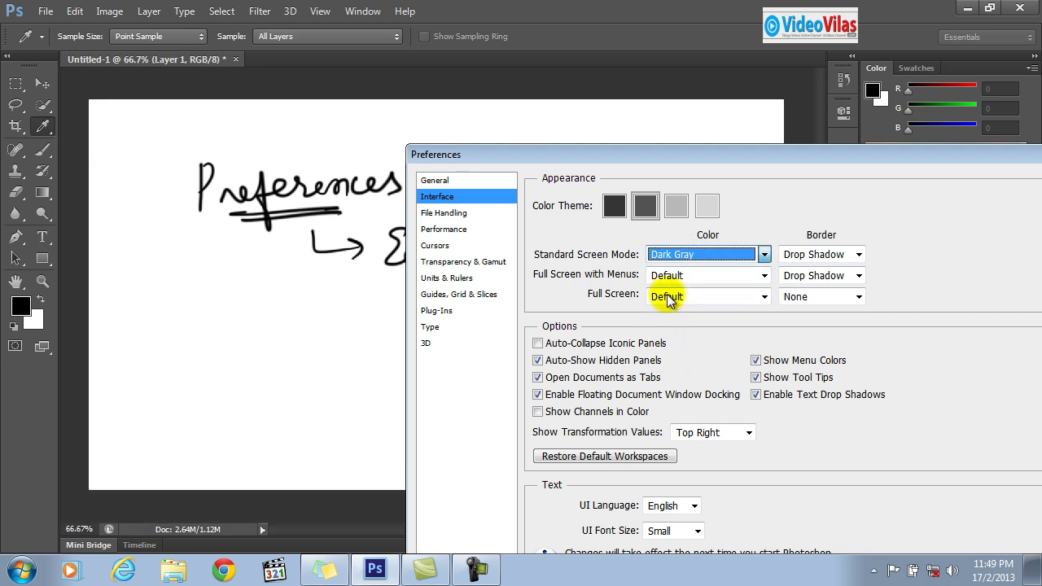
- Open the Performance preferences and set the memory Photoshop may use to 2475 MB
left_click(454, 214)
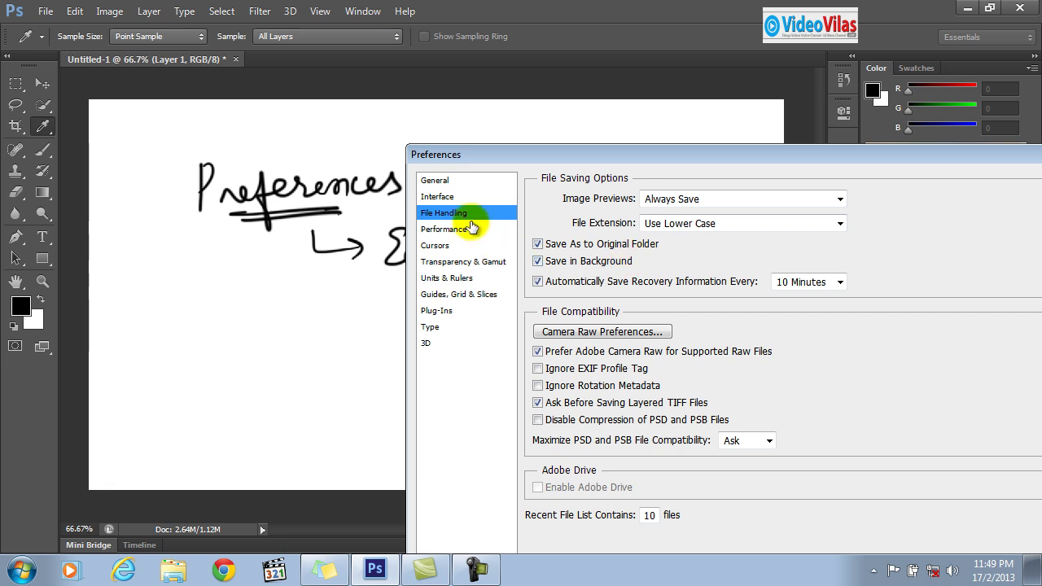
left_click(454, 231)
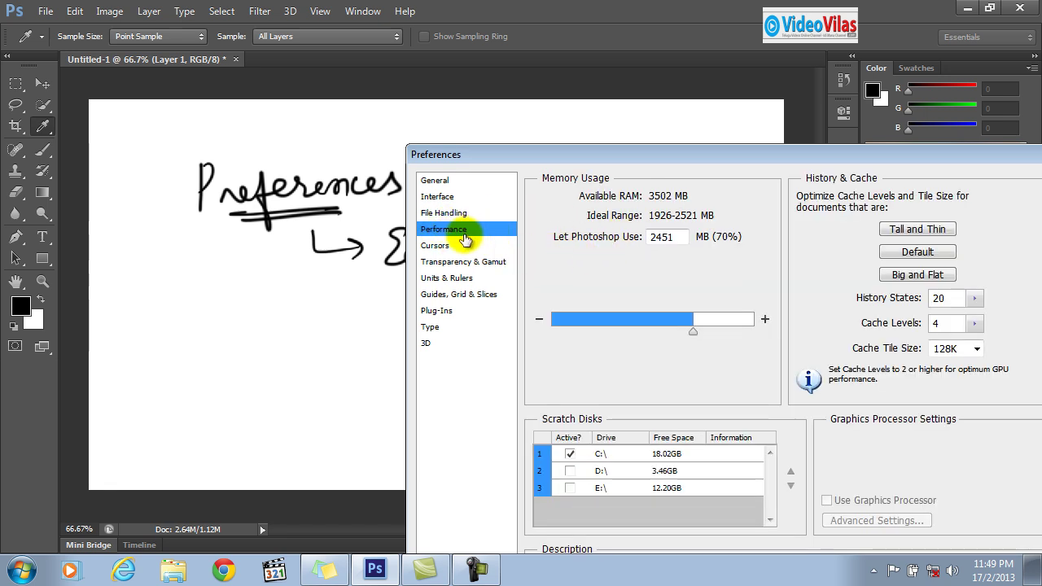
left_click_drag(530, 155, 428, 139)
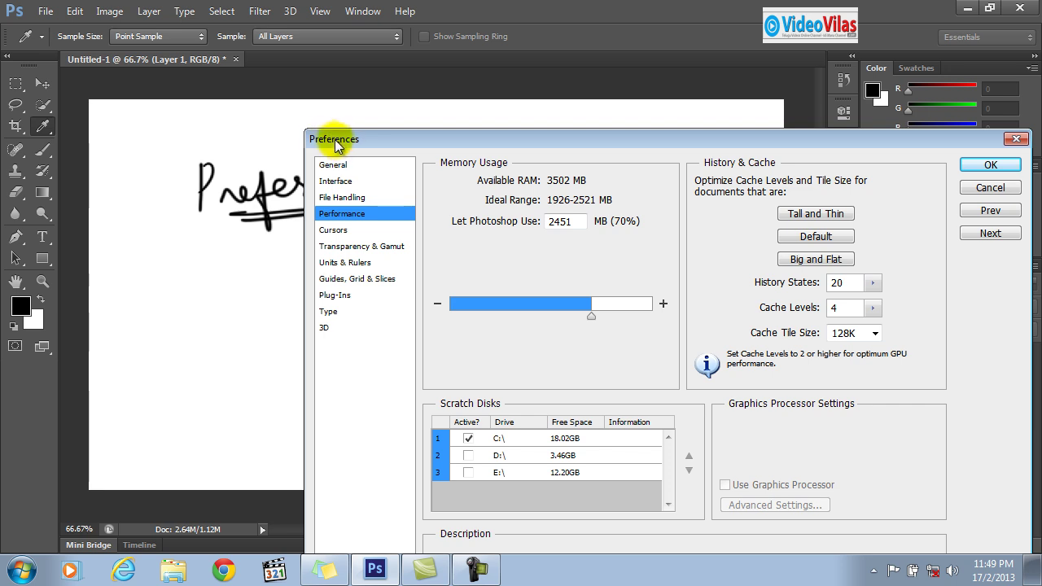
left_click_drag(333, 139, 322, 132)
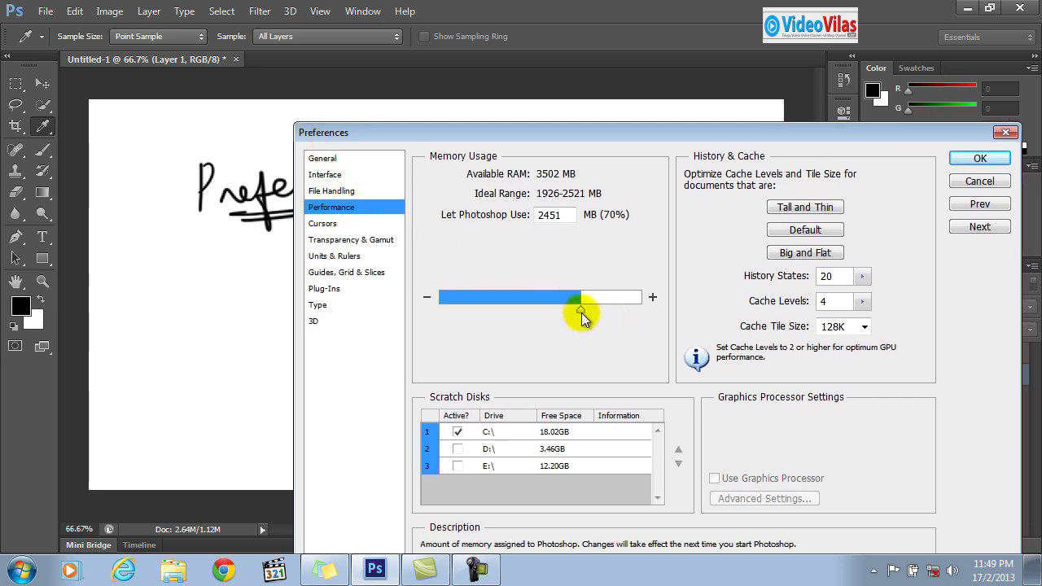
mouse_move(596, 311)
left_mouse_down()
mouse_move(600, 298)
mouse_move(595, 311)
mouse_move(552, 313)
mouse_move(582, 304)
left_mouse_up()
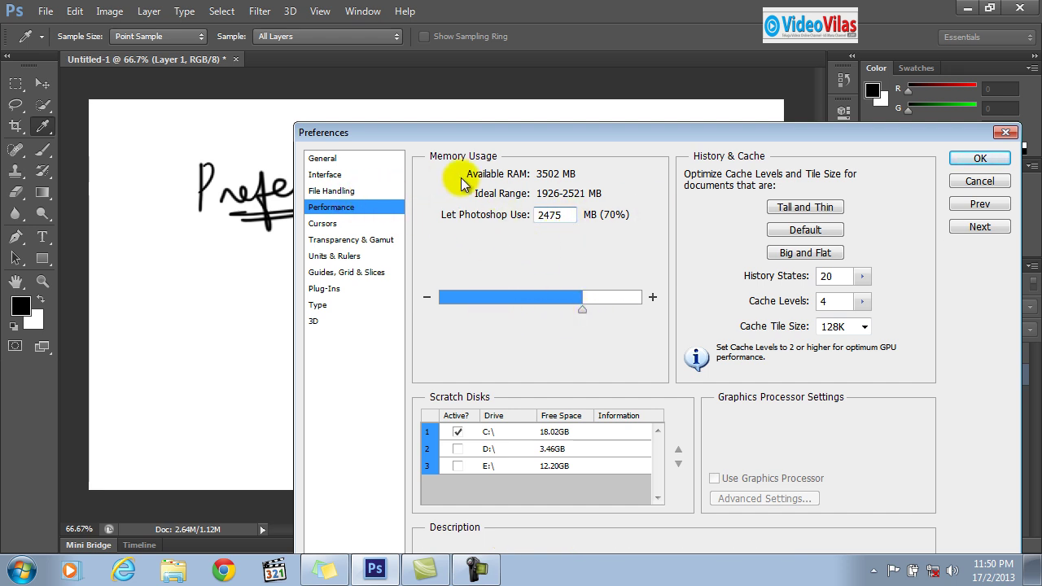
- Try drive D:\ as scratch disk and restore C:\, and set the memory usage to 2461 MB after trying 2813 MB
left_click(458, 434)
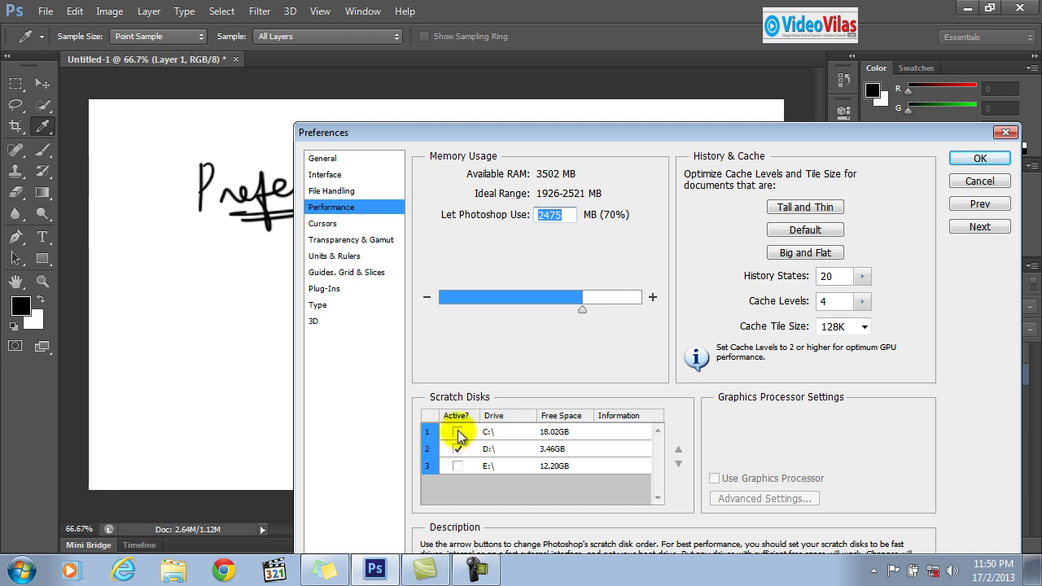
left_click(457, 451)
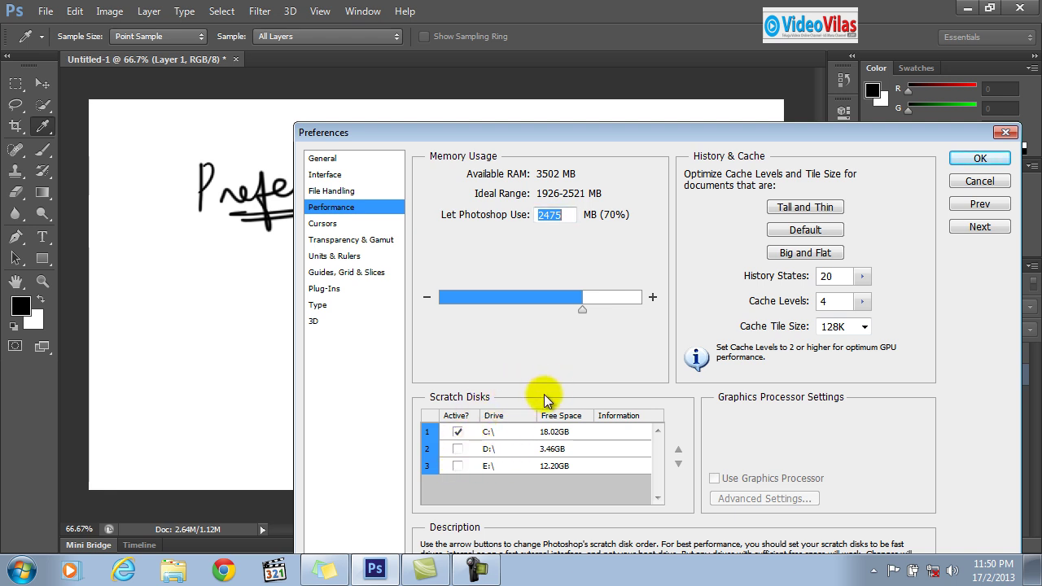
left_click_drag(593, 308, 602, 307)
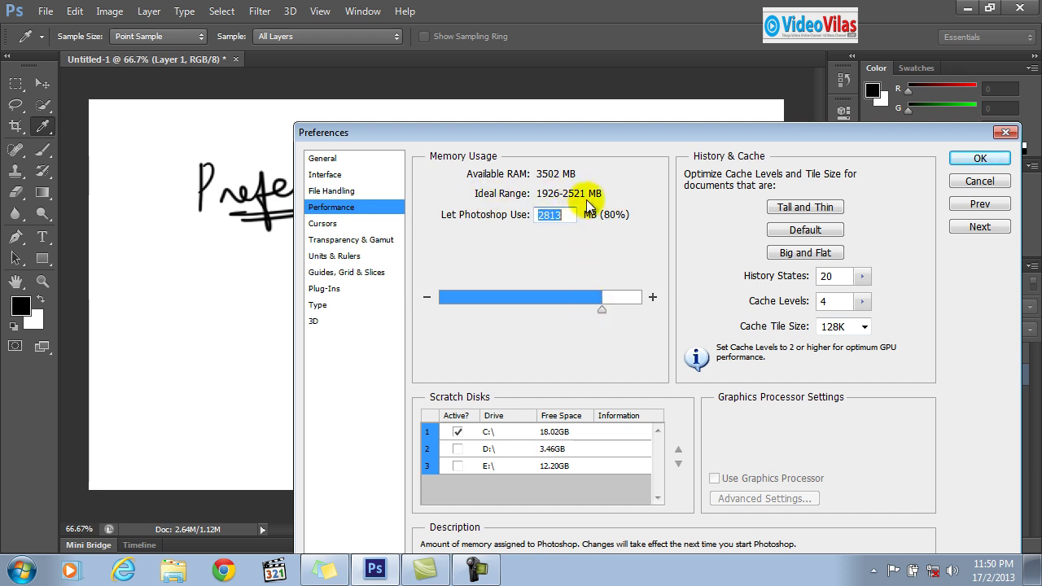
left_click_drag(602, 307, 582, 313)
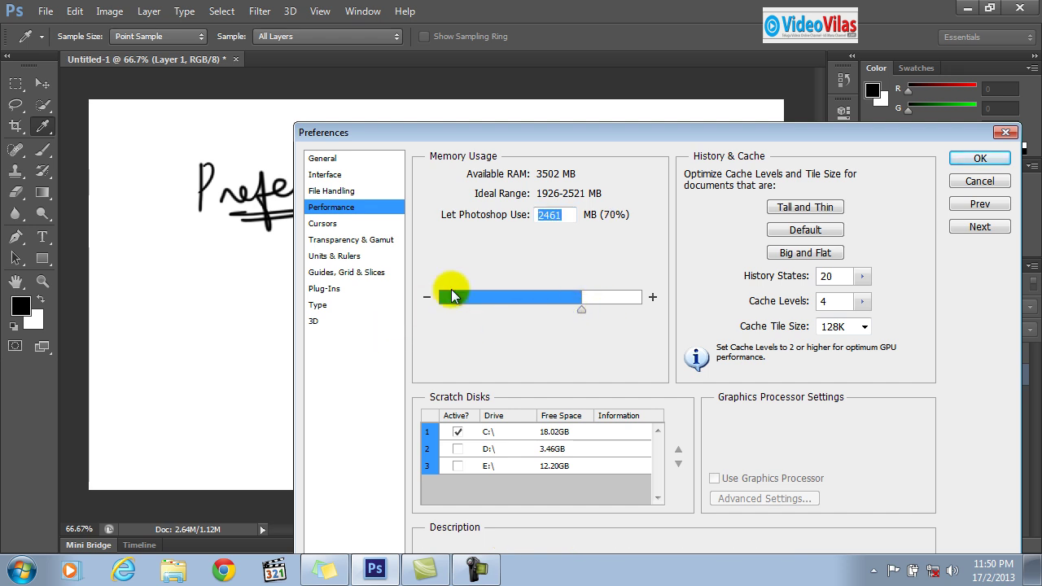
- Open the Cursors preferences, try the Standard option for Other Cursors and set it back to Precise
left_click(330, 225)
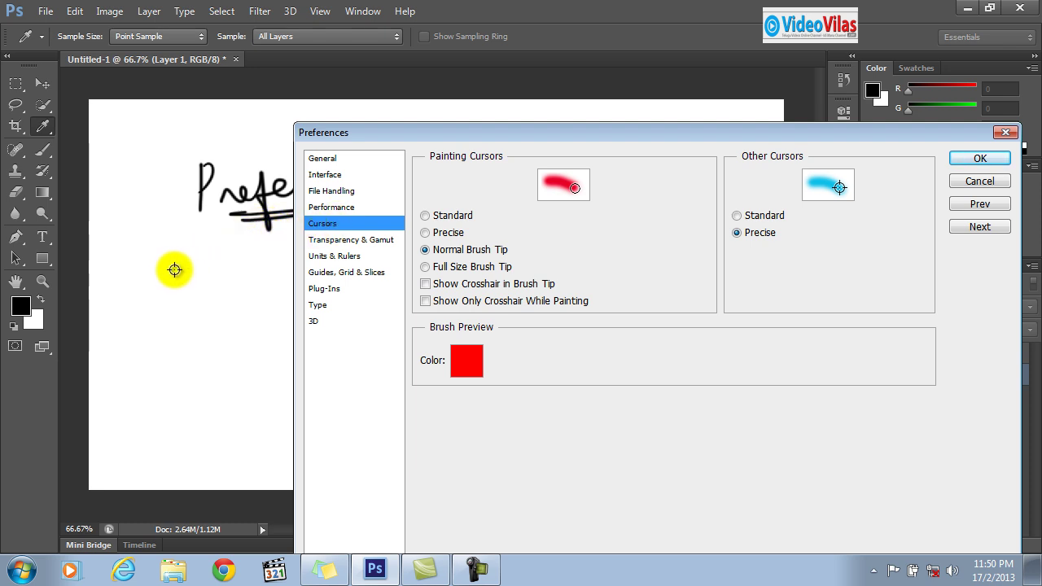
left_click(756, 215)
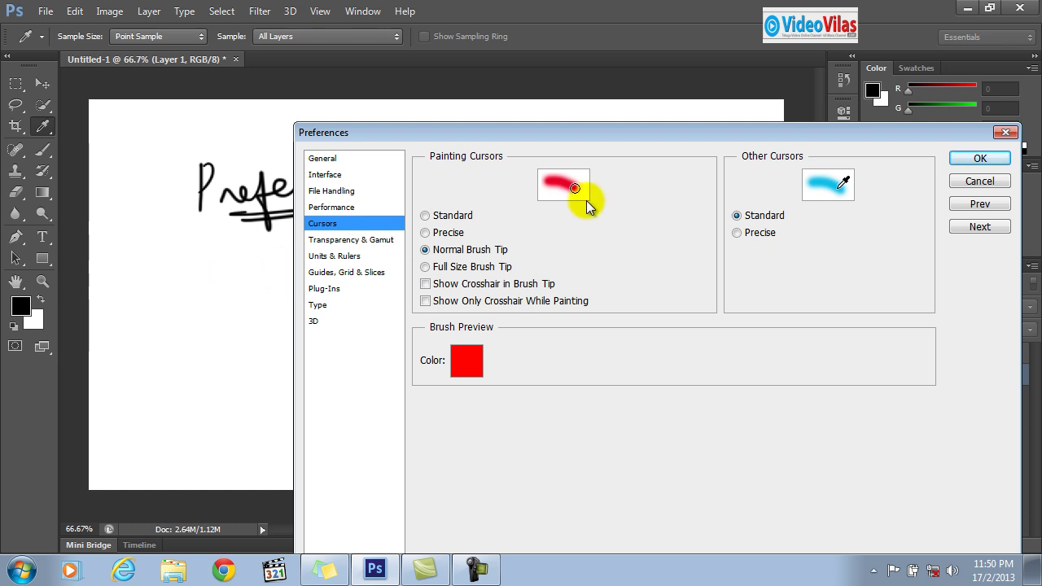
left_click(751, 236)
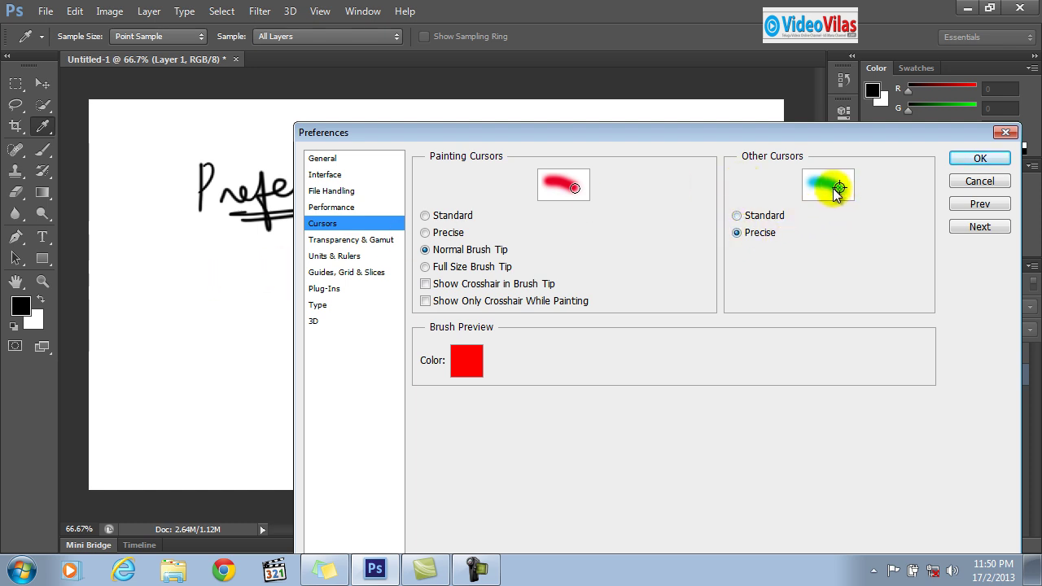
- Try the Standard and Precise painting cursors and set the painting cursor back to Normal Brush Tip
left_click(425, 216)
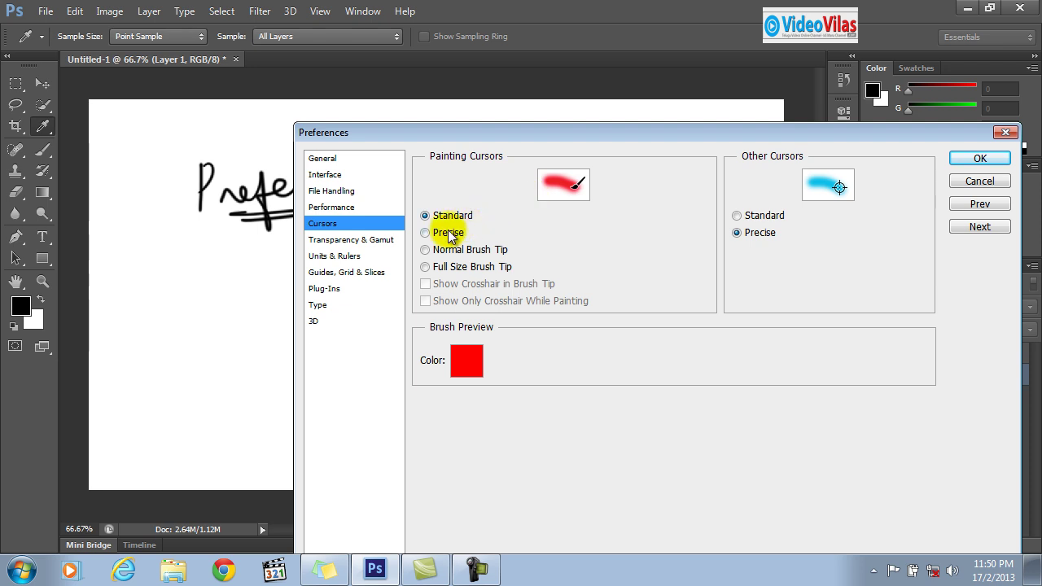
left_click(448, 234)
left_click(450, 252)
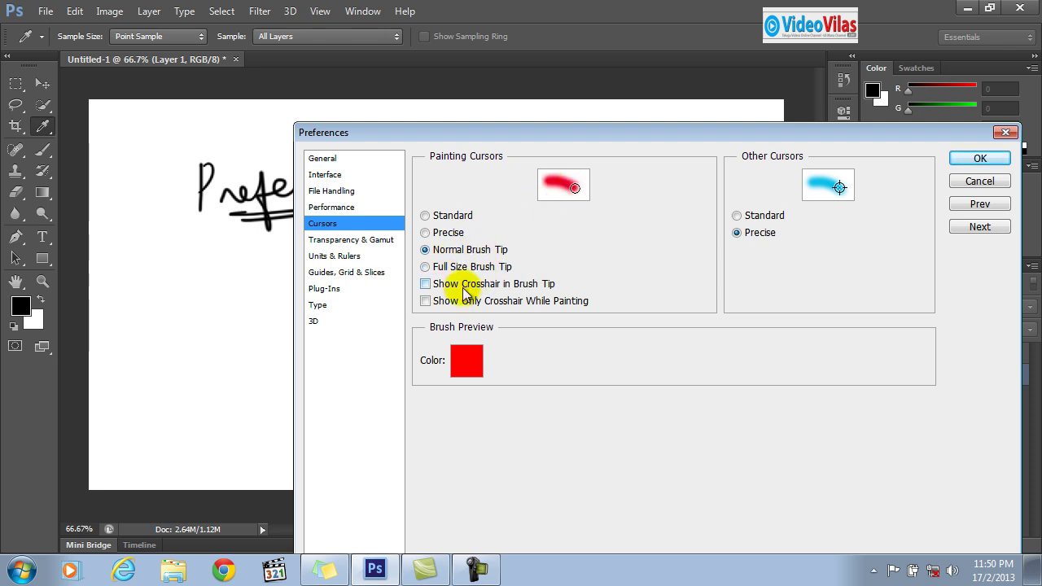
left_click(447, 232)
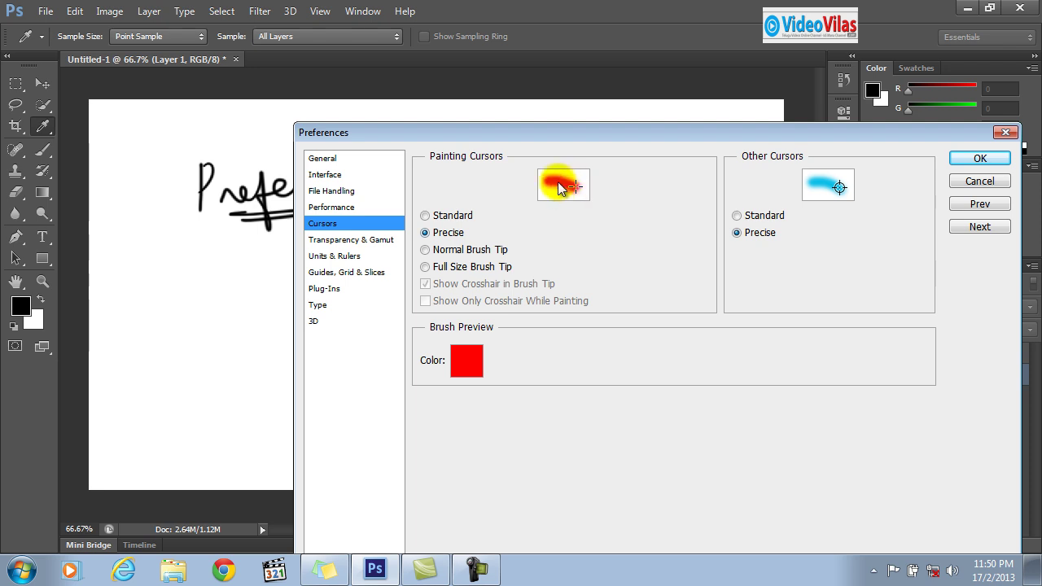
left_click(449, 216)
left_click(456, 249)
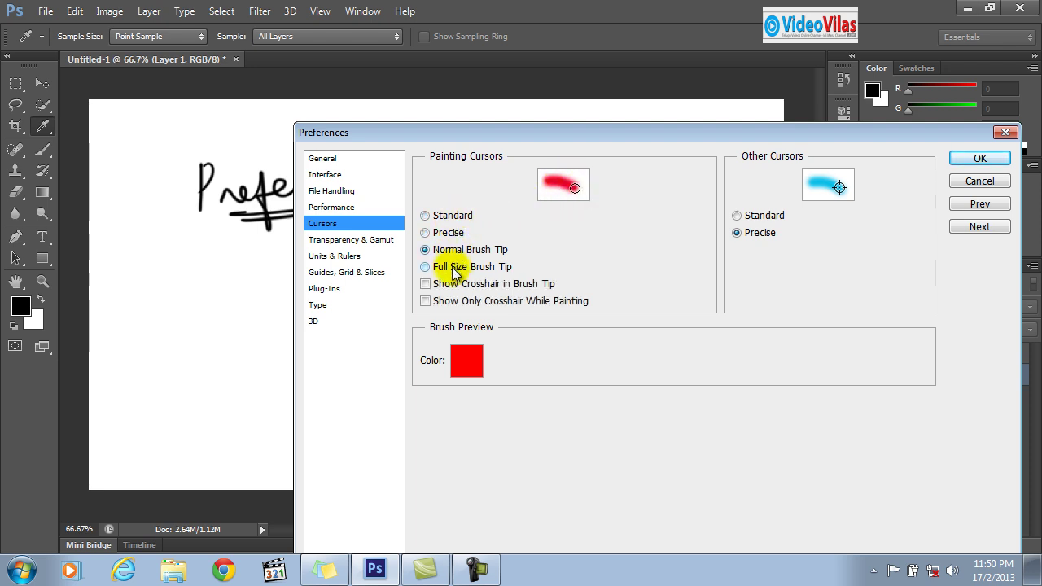
- Show the Transparency & Gamut preferences and apply the preference changes
left_click(378, 241)
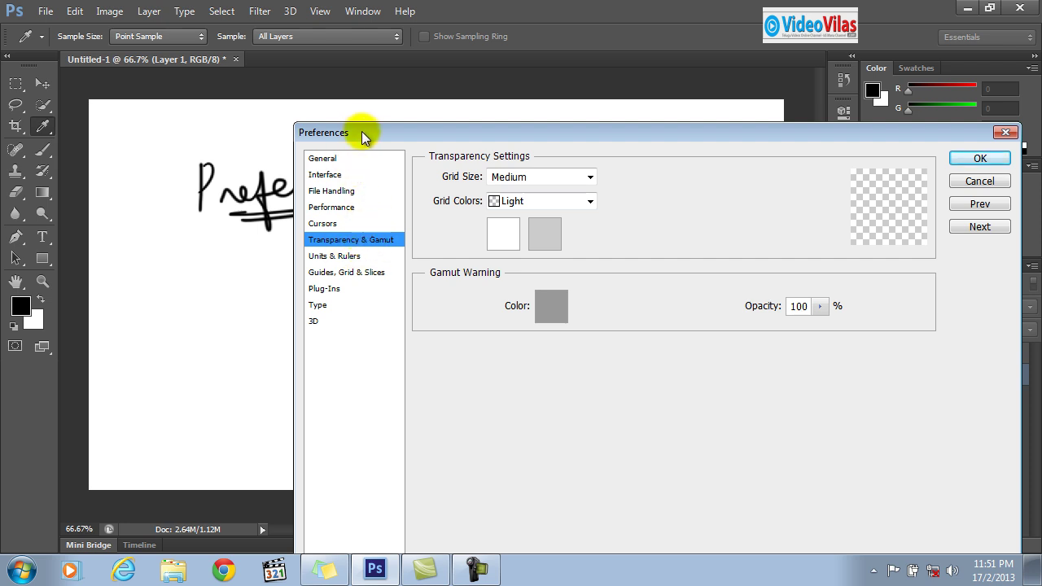
left_click_drag(360, 133, 308, 161)
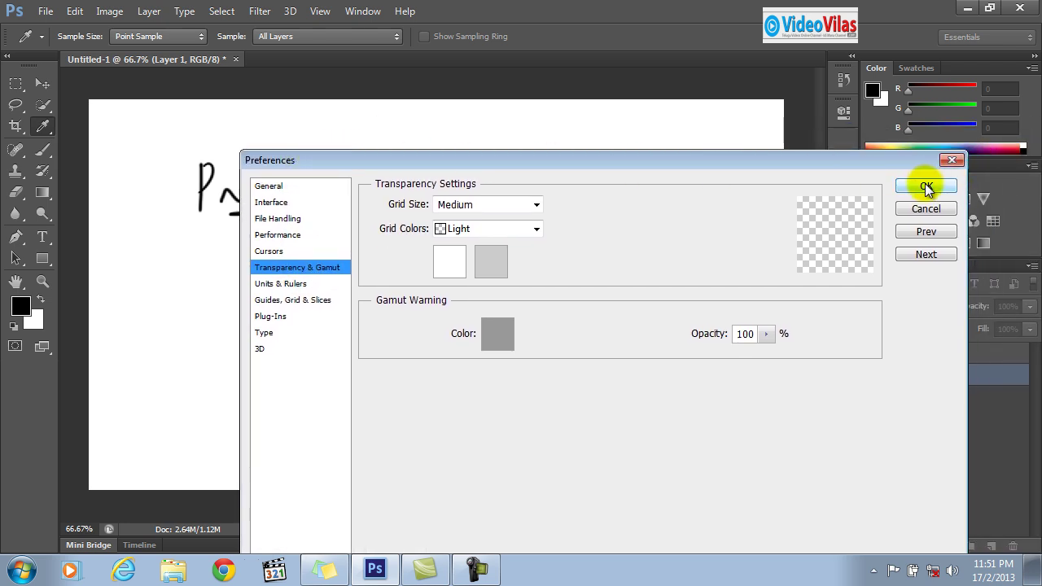
left_click(926, 187)
- Activate the Brush tool, select Layer 2 and delete Layer 1 with the handwriting
key("b")
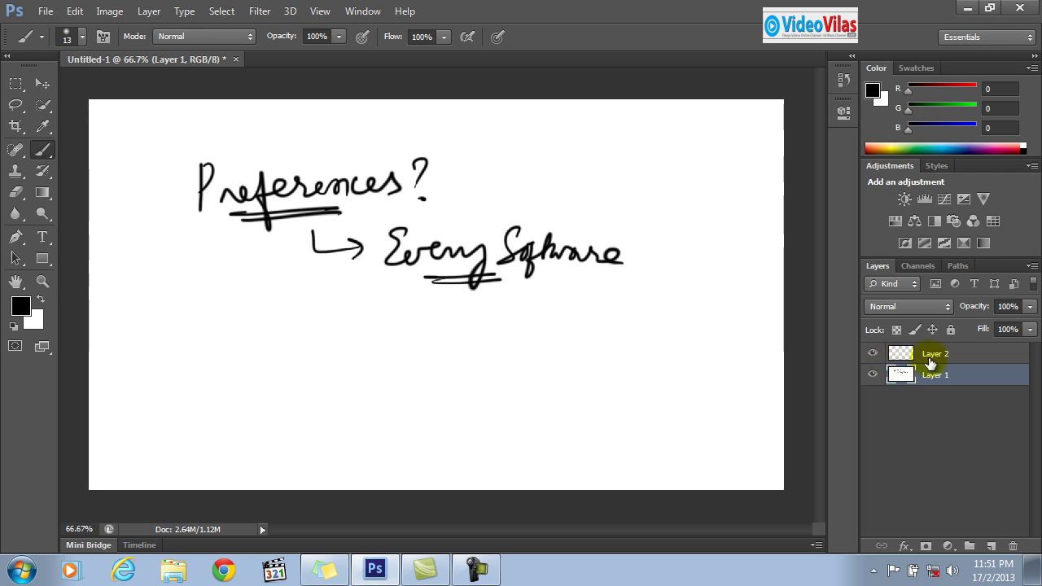
left_click(931, 357)
left_click(872, 374)
left_click_drag(936, 376, 1013, 546)
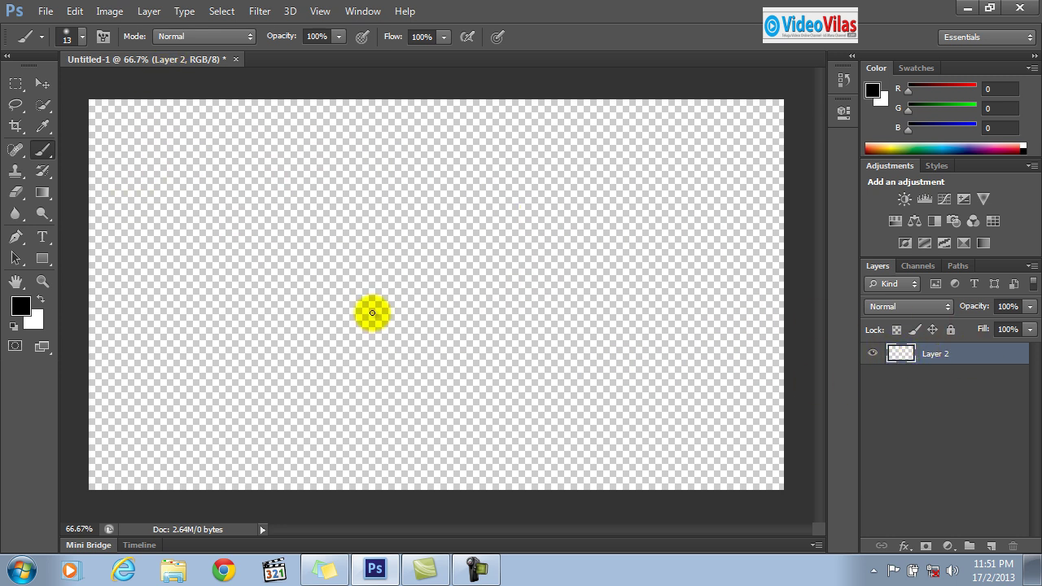
- Open the Transparency & Gamut preferences and move the dialog aside to uncover the canvas
left_click(77, 14)
mouse_move(294, 564)
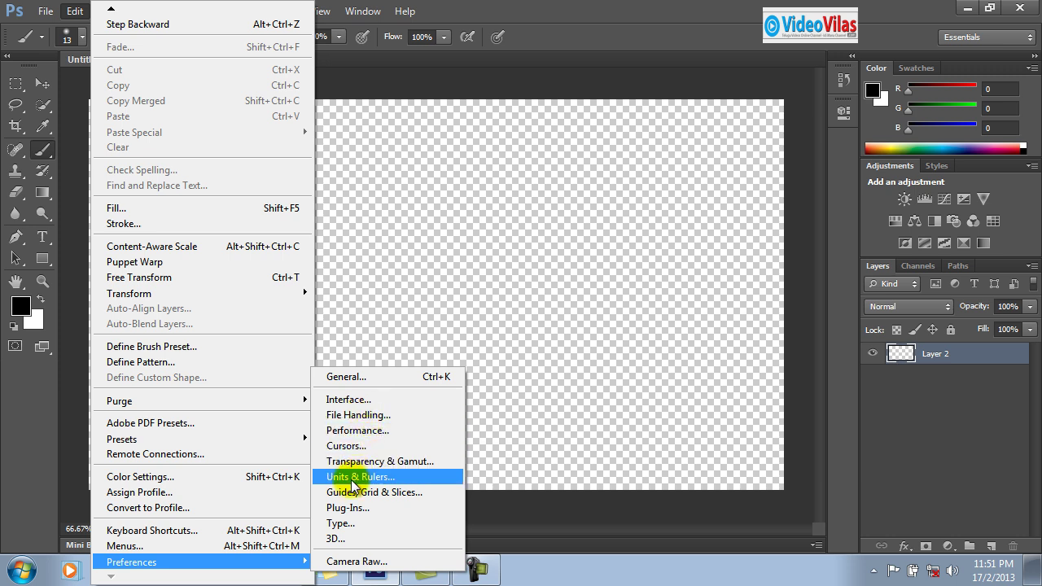
left_click(390, 461)
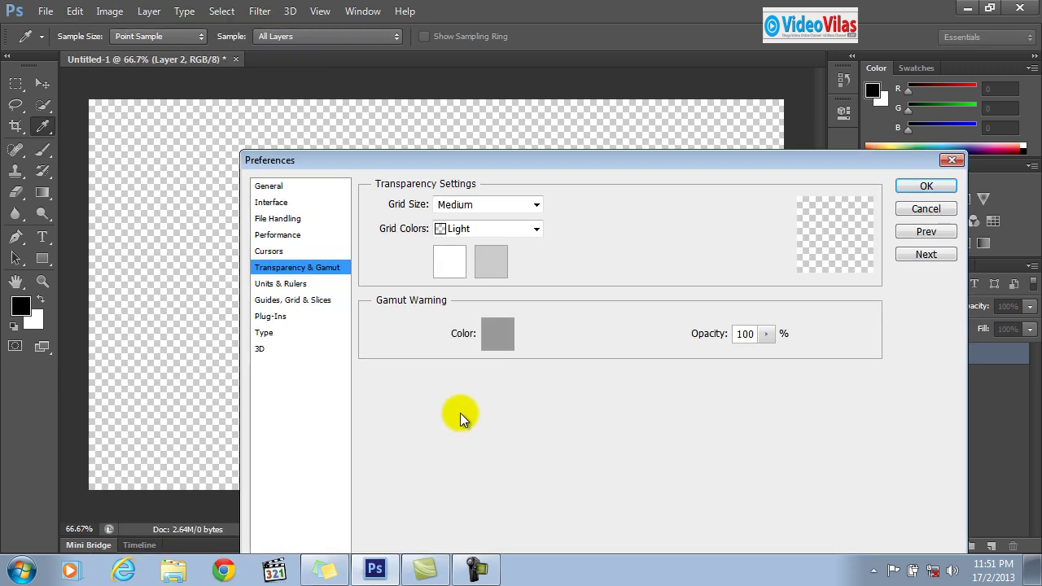
left_click_drag(458, 163, 581, 126)
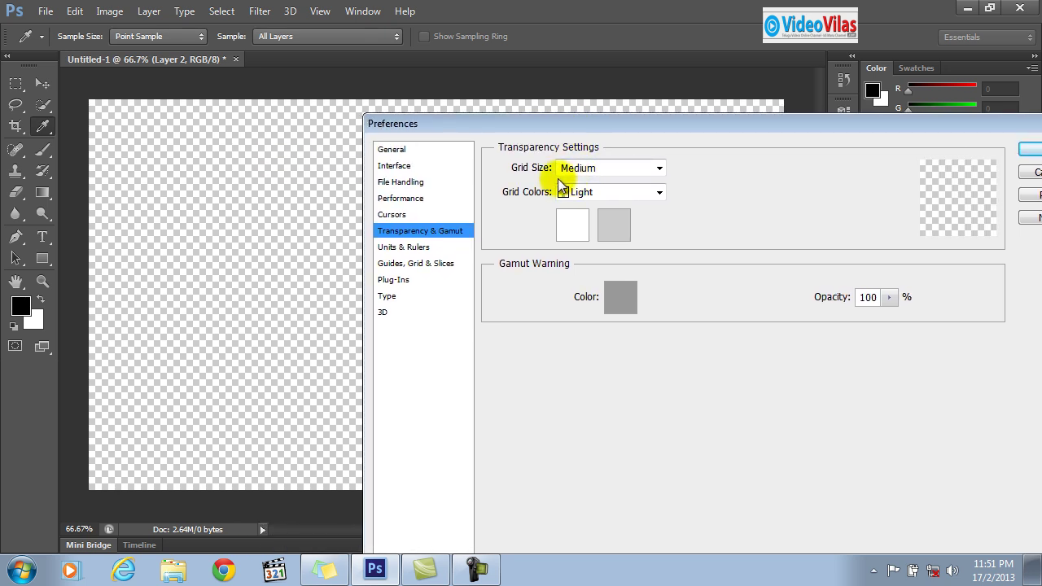
- Try the Small, Medium and Large grid sizes for the transparency checkerboard
left_click(580, 168)
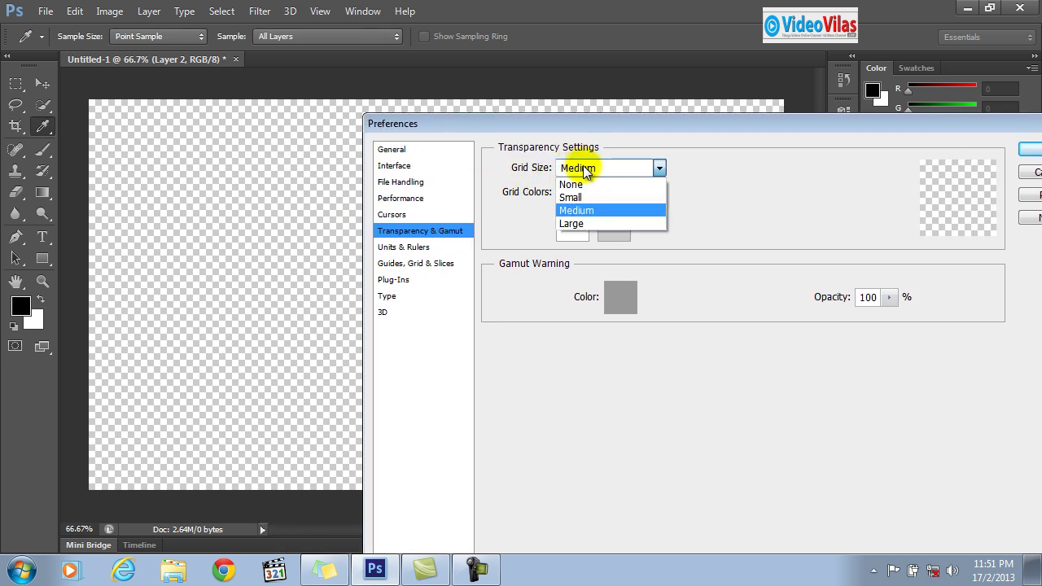
left_click(570, 198)
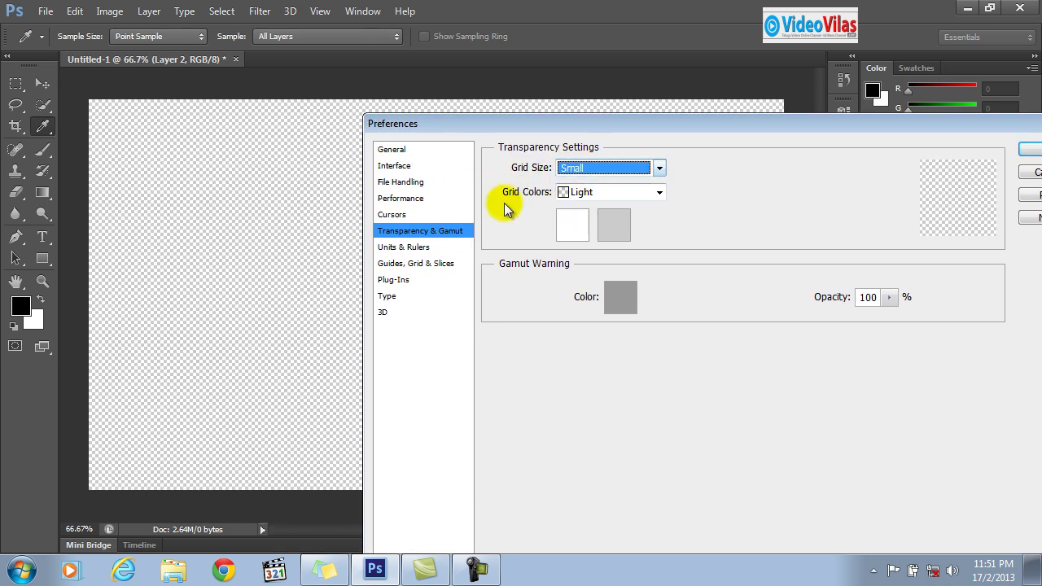
left_click(572, 167)
left_click(580, 214)
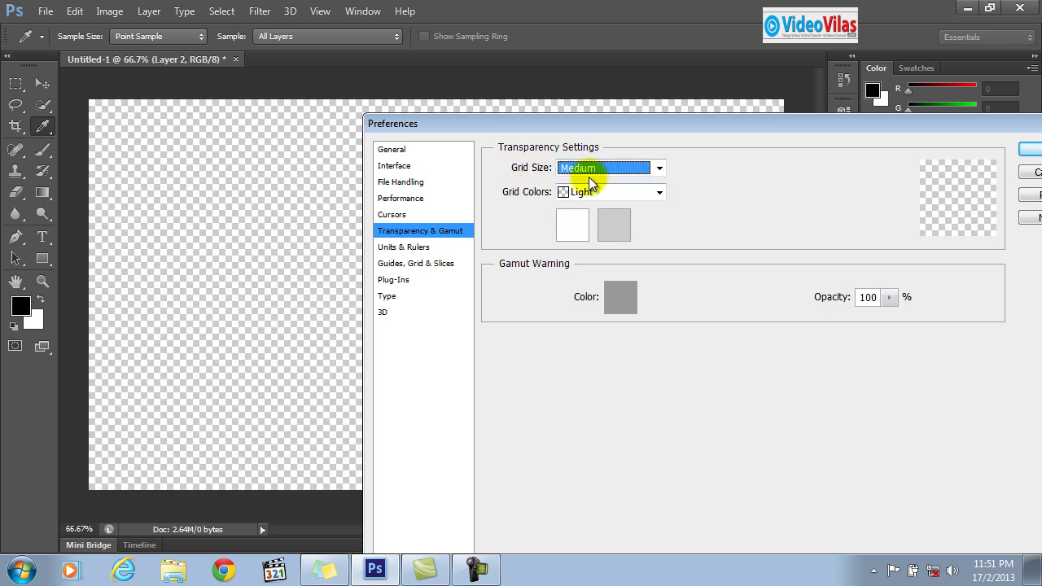
left_click(586, 168)
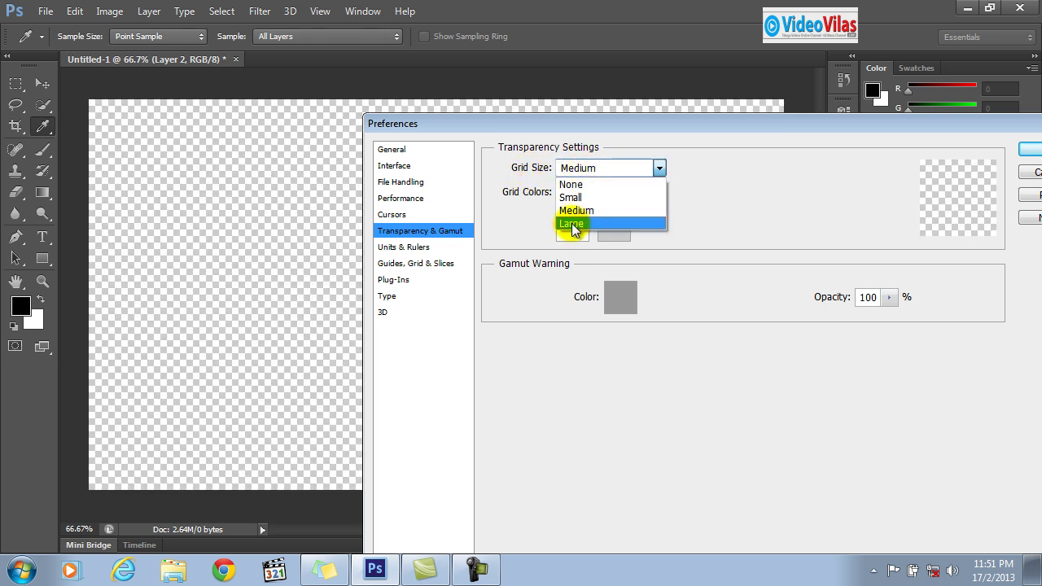
left_click(568, 224)
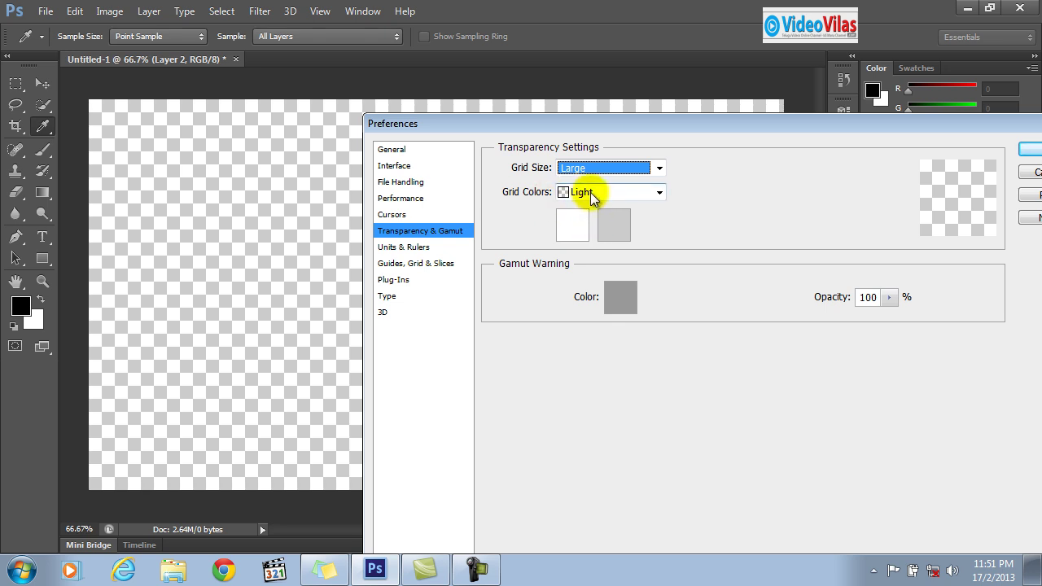
- Try dark red (a51b1b) as the first transparency grid color, discarding the choice
left_click(572, 224)
mouse_move(668, 188)
left_mouse_down()
mouse_move(713, 214)
mouse_move(747, 206)
left_mouse_up()
left_click(730, 258)
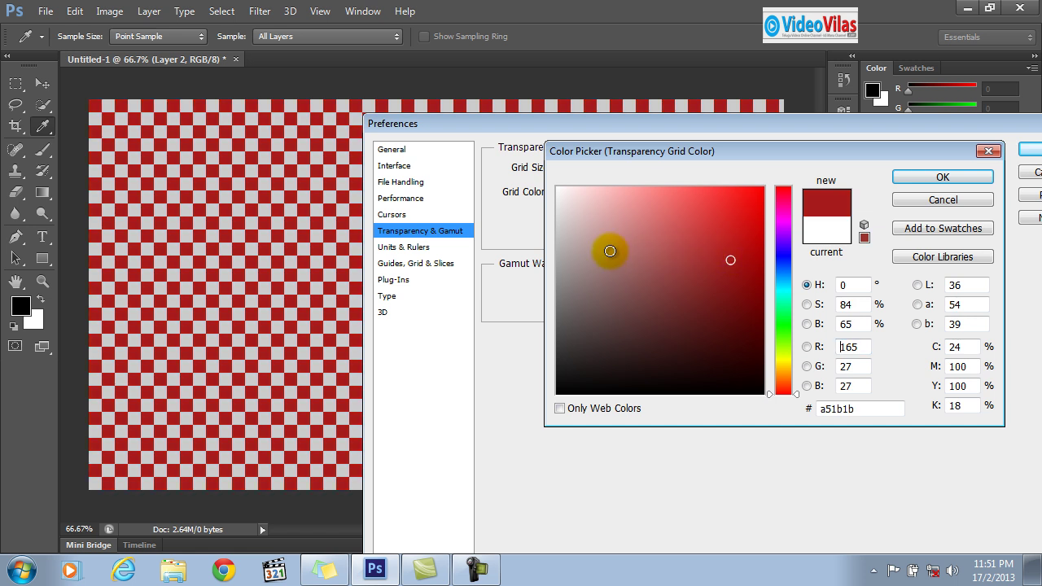
left_click(919, 202)
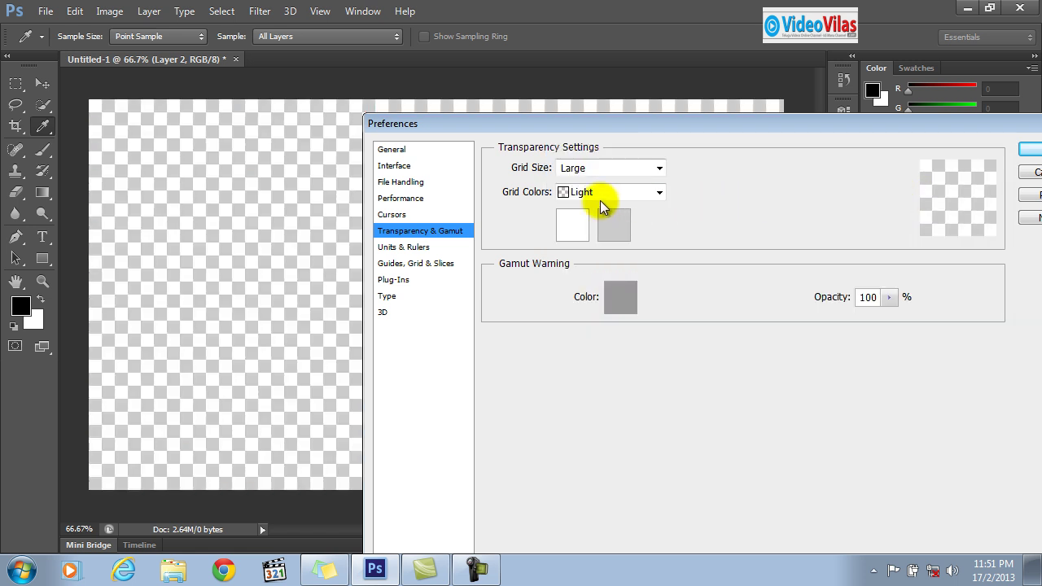
- Try the Medium and Dark presets for the transparency grid colors
left_click(598, 258)
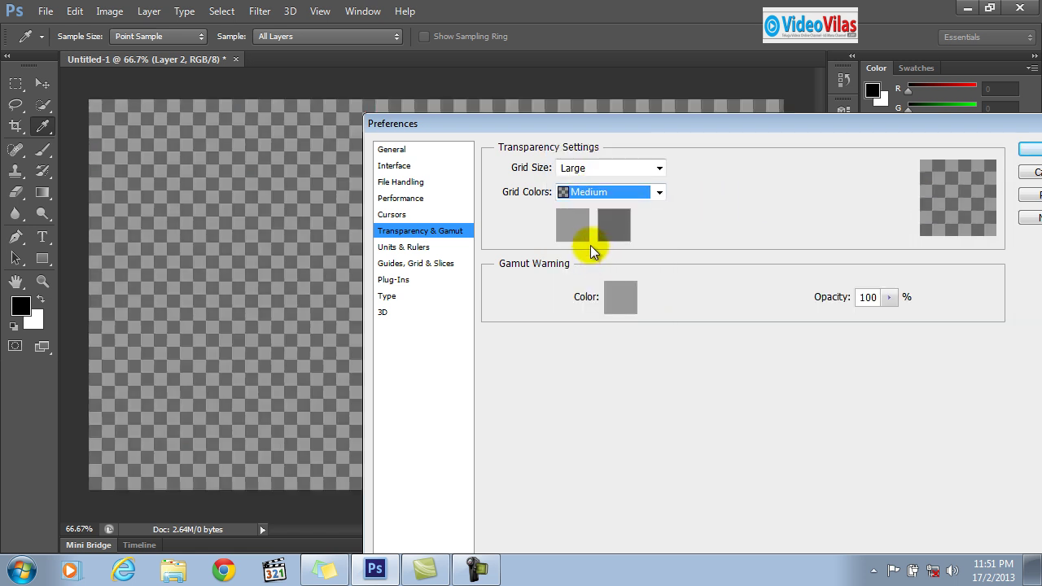
left_click(600, 197)
left_click(593, 271)
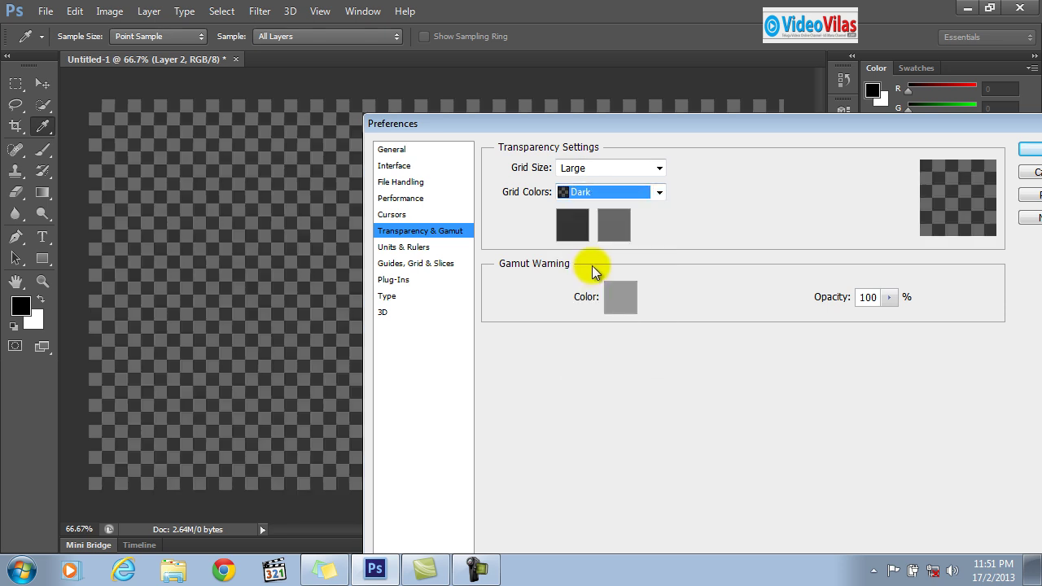
- Try the Red, Orange, Green, Blue and Purple presets for the transparency grid colors
left_click(597, 196)
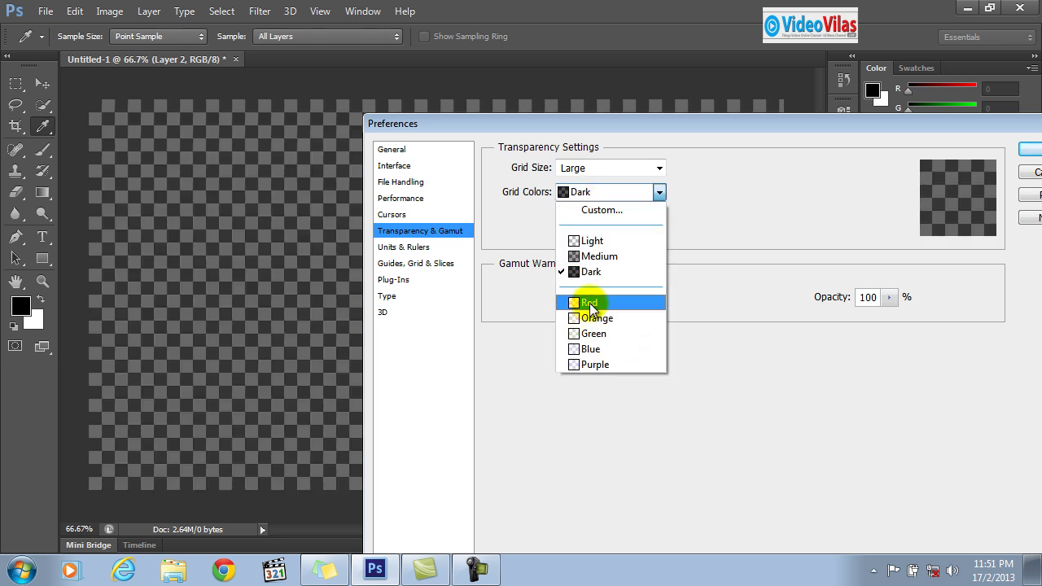
left_click(589, 298)
left_click(598, 195)
left_click(583, 316)
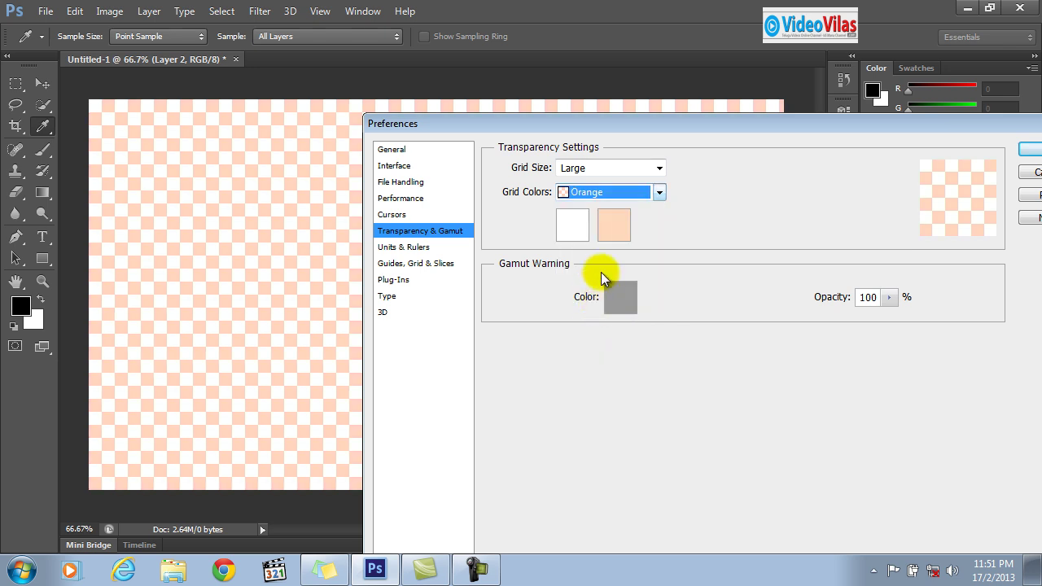
left_click(599, 195)
left_click(598, 333)
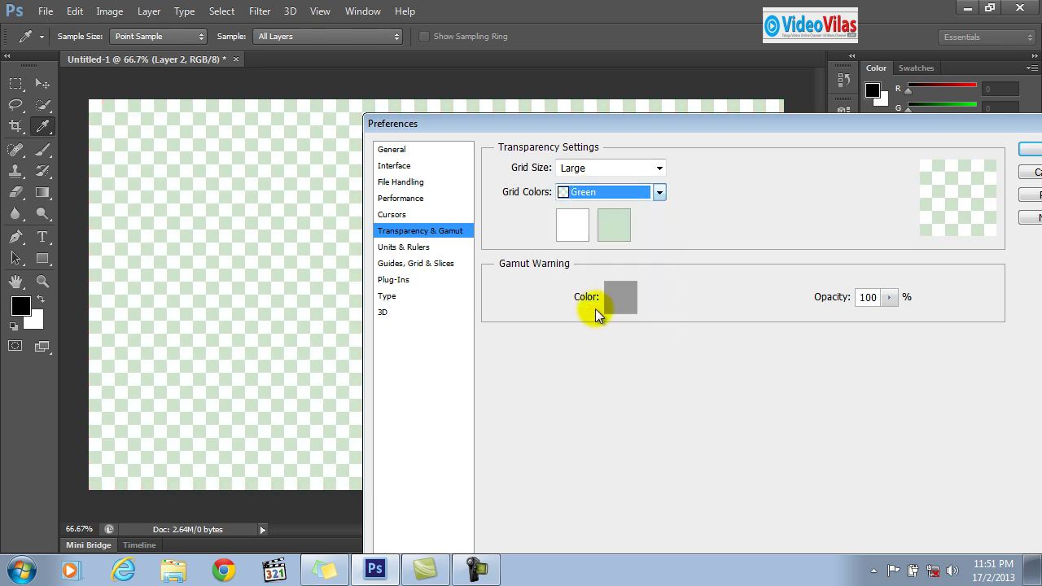
left_click(600, 196)
left_click(588, 349)
left_click(588, 194)
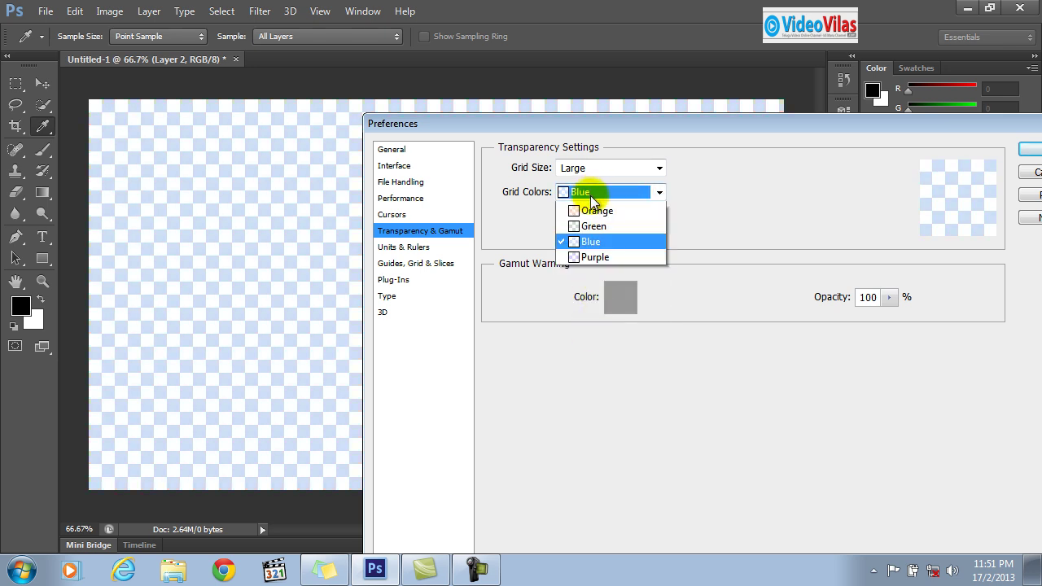
left_click(589, 366)
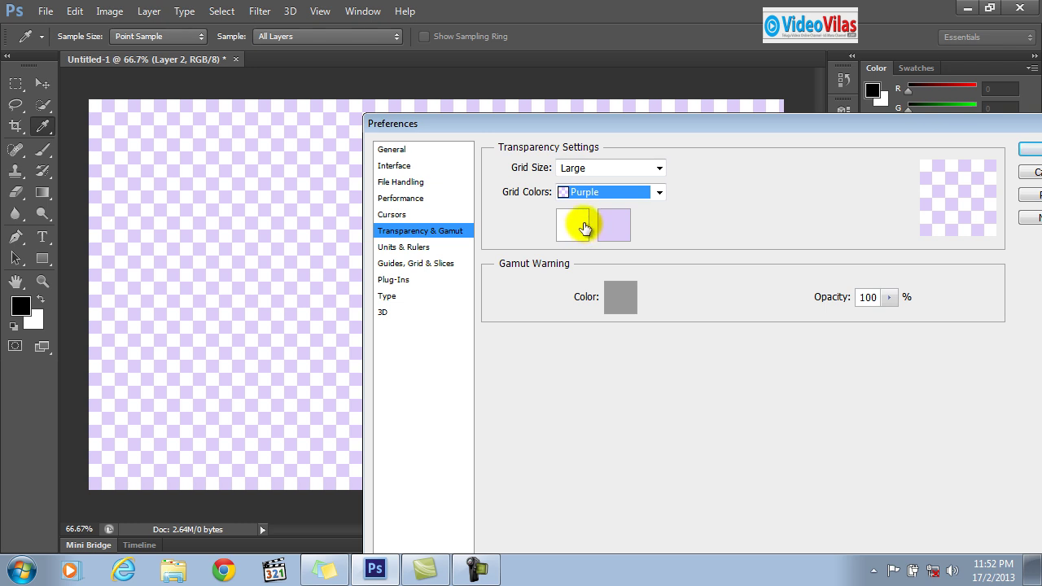
- Try the Red grid colors once more and set the transparency grid colors back to Light
left_click(588, 194)
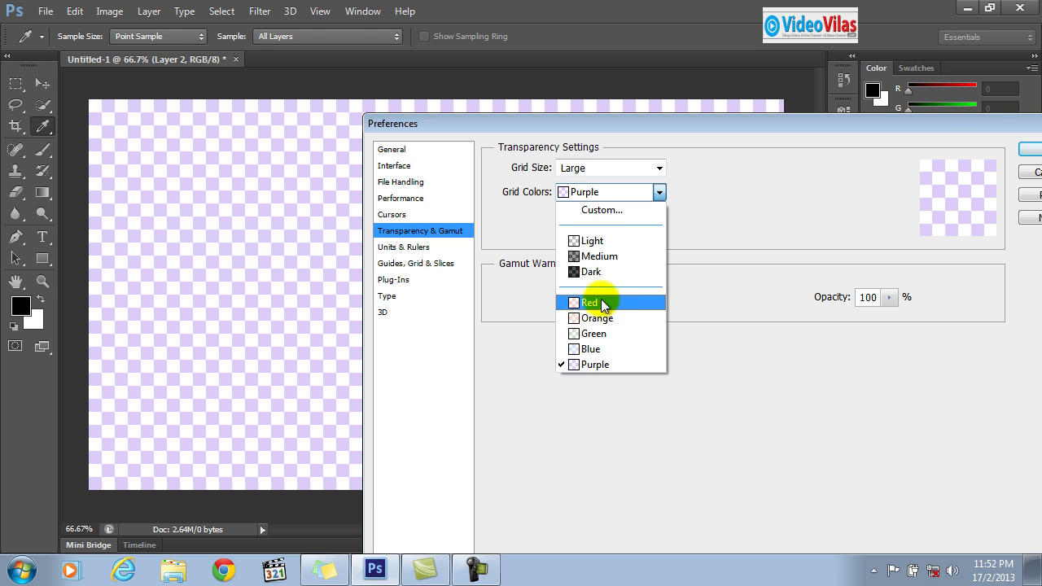
left_click(603, 303)
left_click(586, 194)
left_click(590, 242)
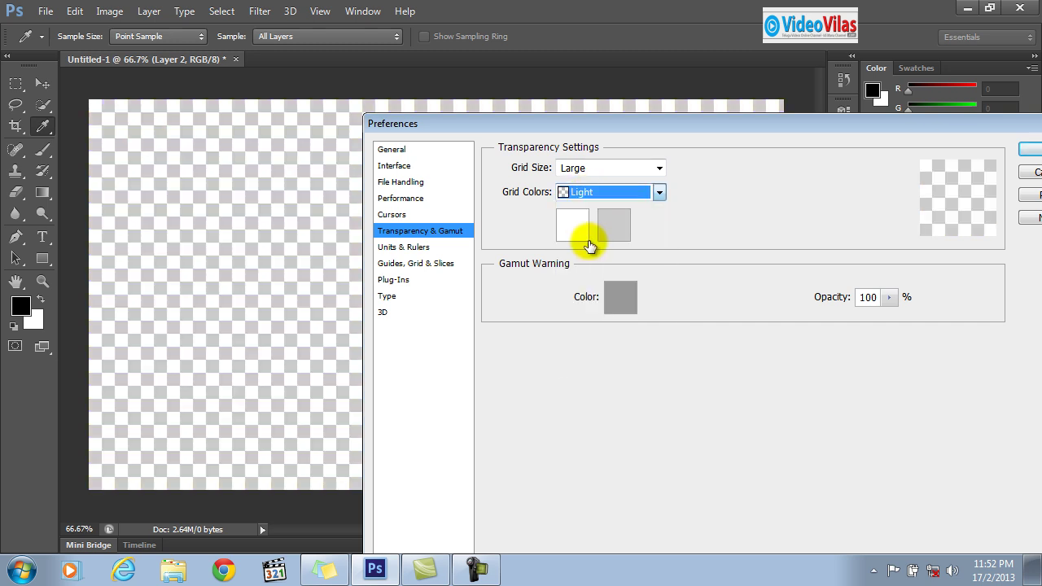
- Set the second transparency grid color to a custom magenta-purple (8e0e66)
left_click(612, 225)
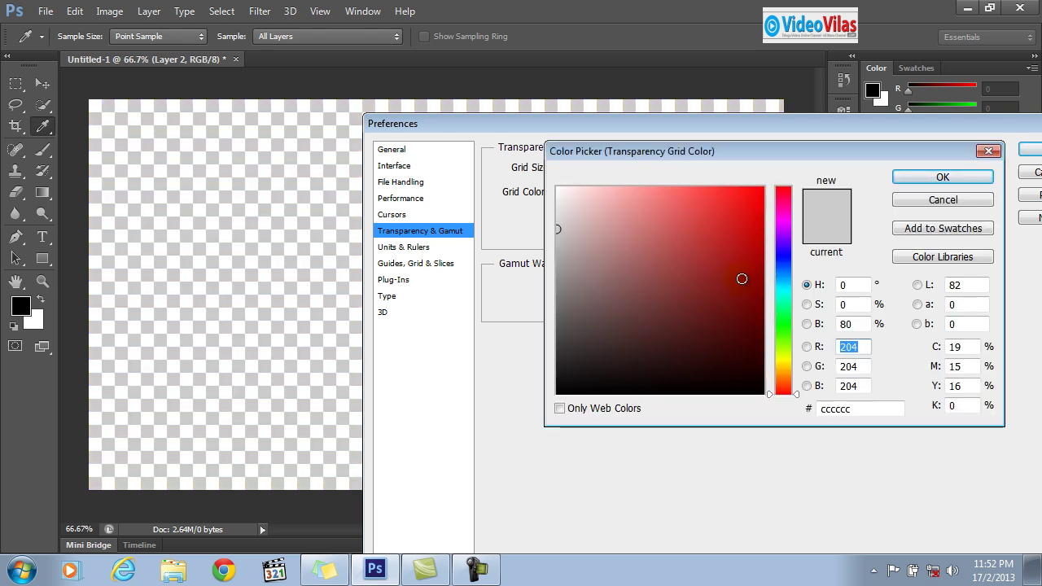
left_click(741, 279)
left_click_drag(783, 392, 773, 211)
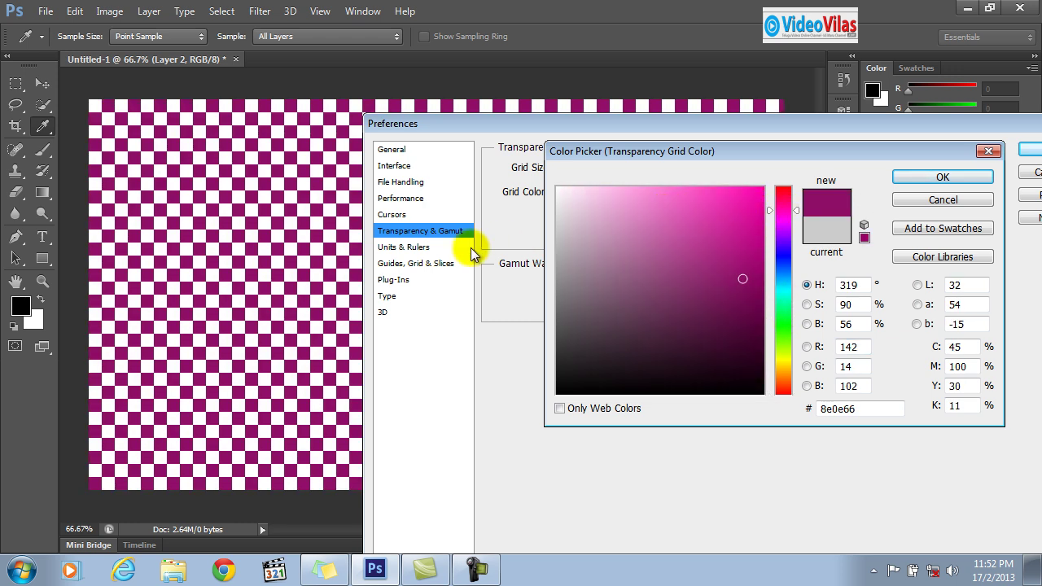
left_click(918, 178)
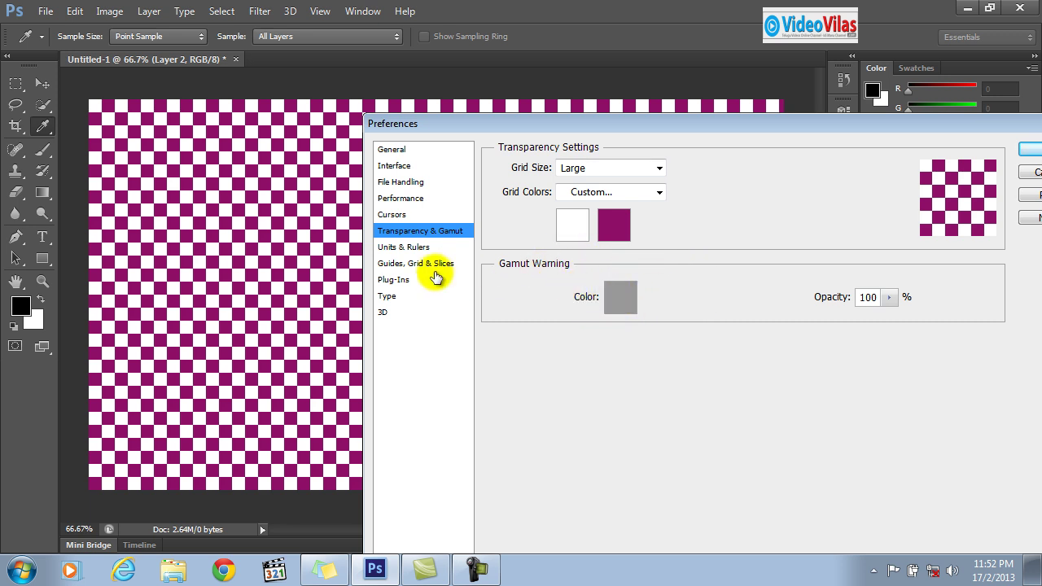
- View the Units & Rulers preferences and set the transparency grid back to Light colors and Medium size
left_click(403, 247)
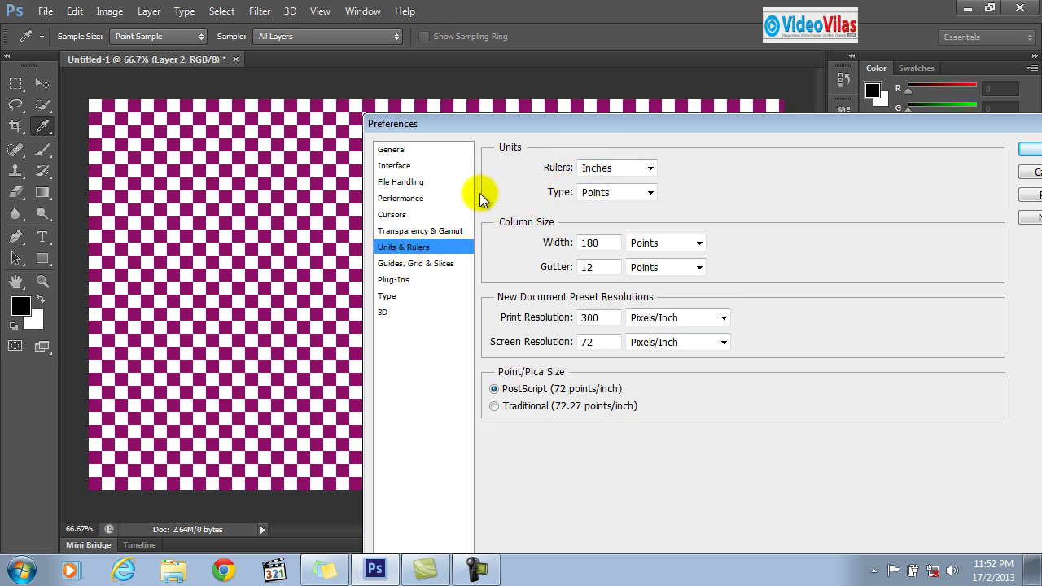
left_click(413, 231)
left_click(580, 195)
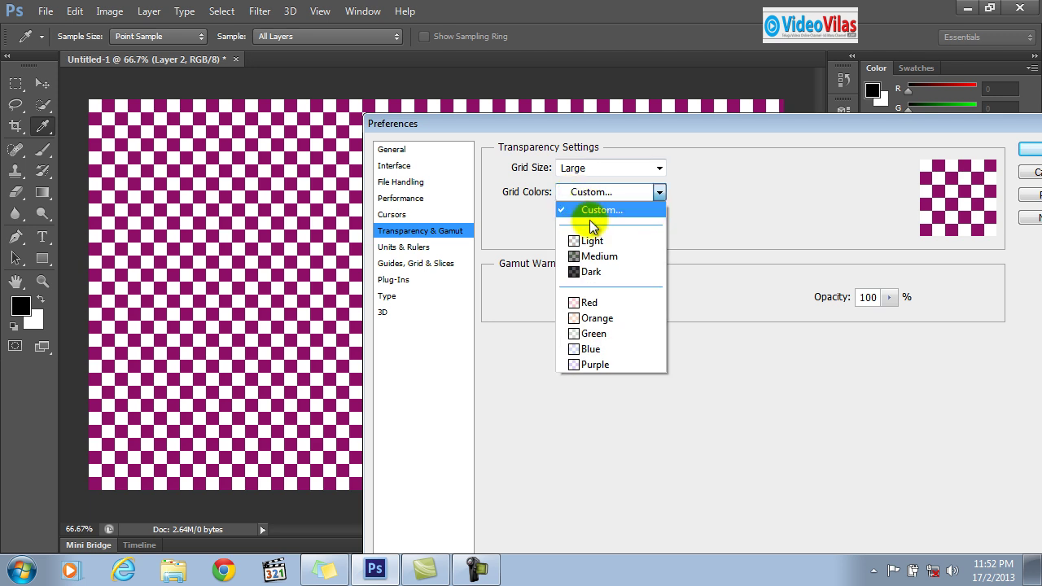
left_click(593, 237)
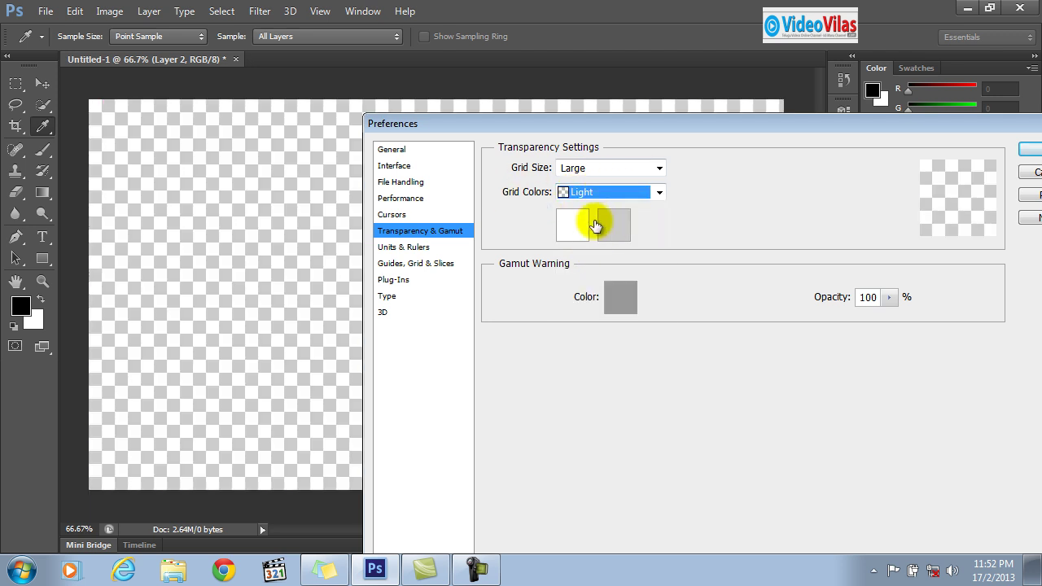
left_click(591, 167)
left_click(601, 209)
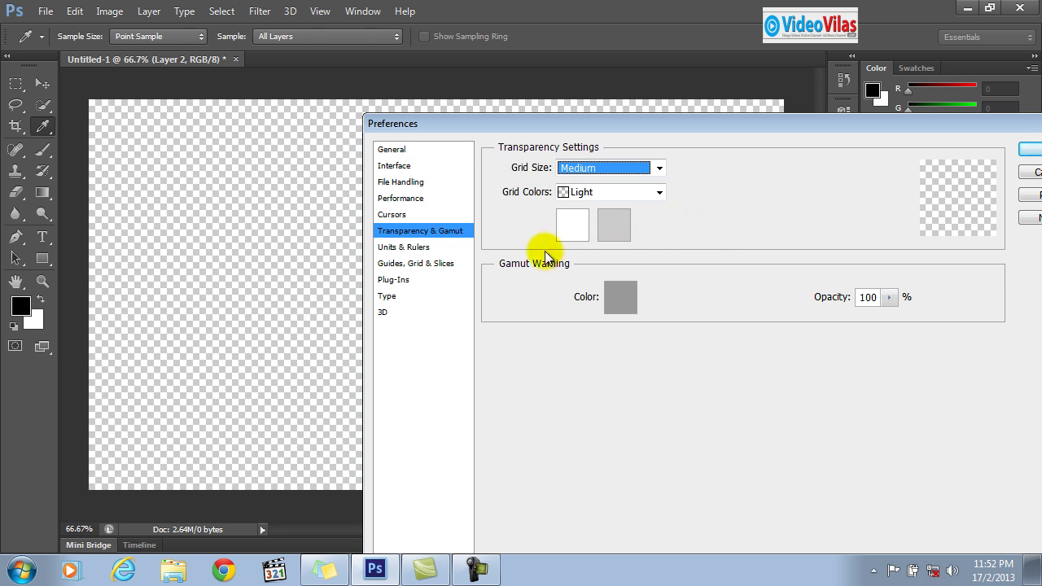
- Look through the Guides, Grid & Slices, Plug-Ins, Type and 3D preferences
left_click(423, 263)
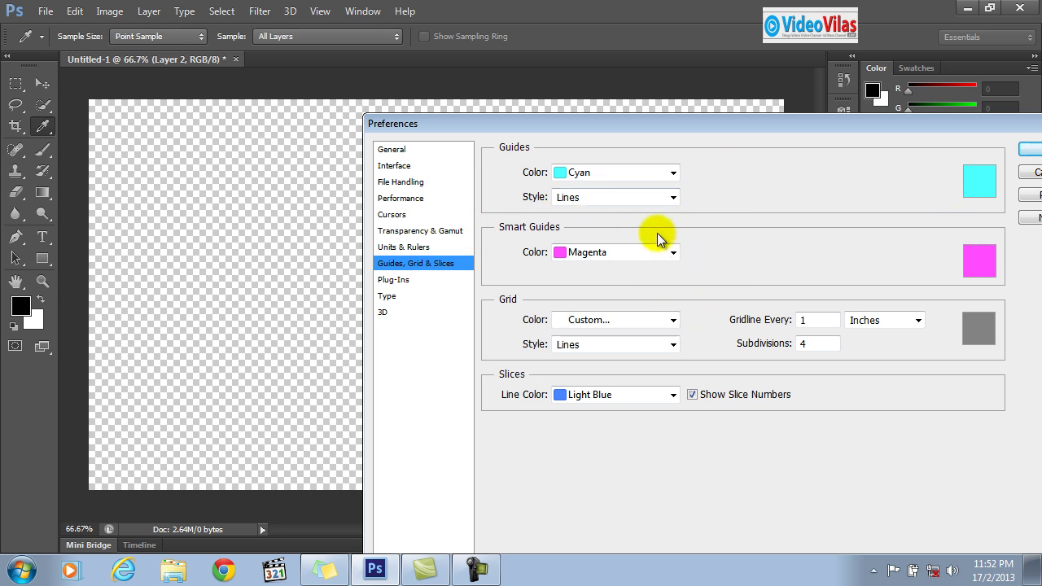
left_click(412, 279)
left_click(387, 297)
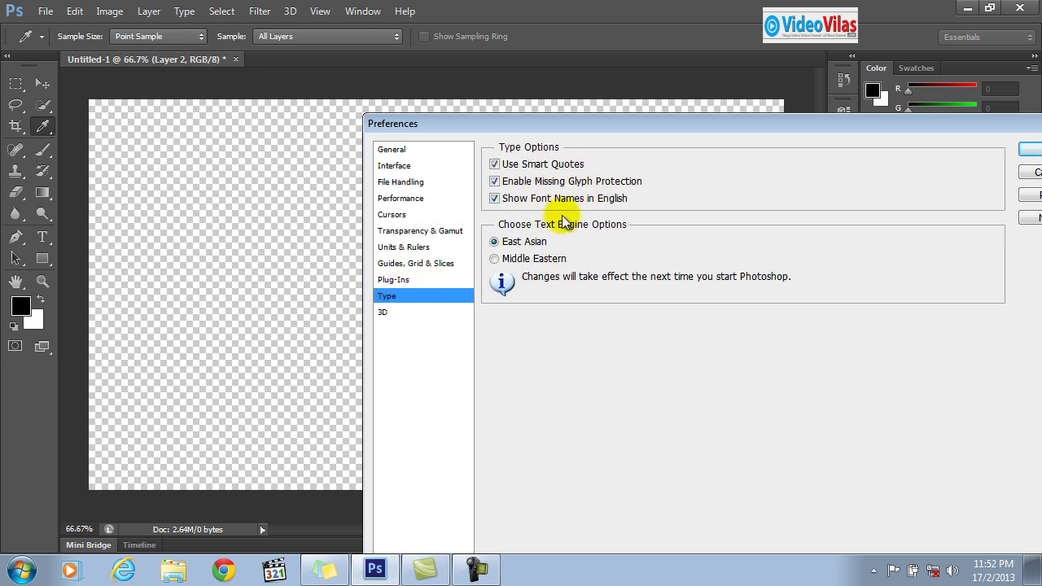
left_click(383, 314)
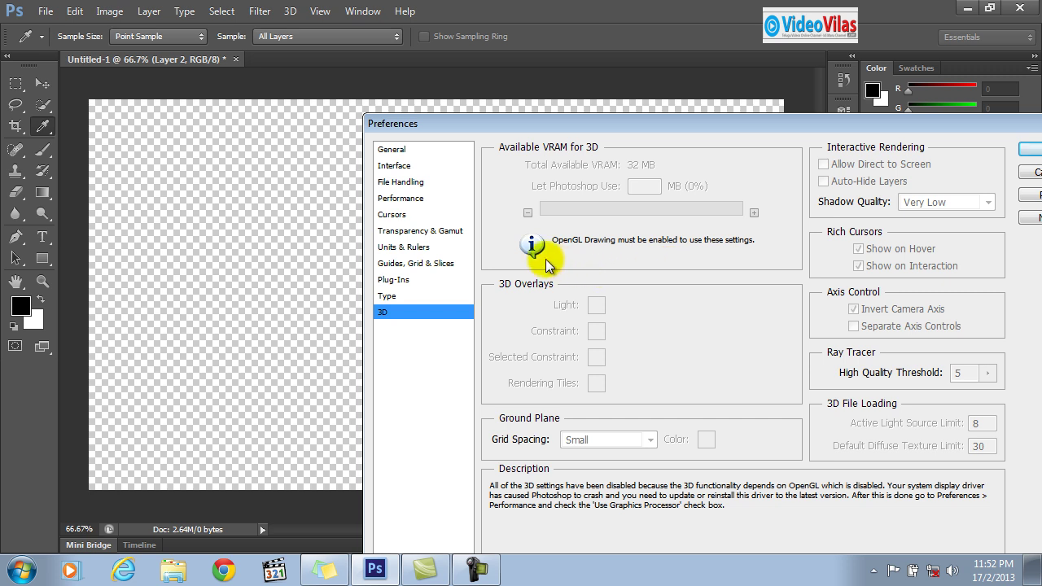
- Review the General, Interface, File Handling and Performance preferences again
left_click(396, 167)
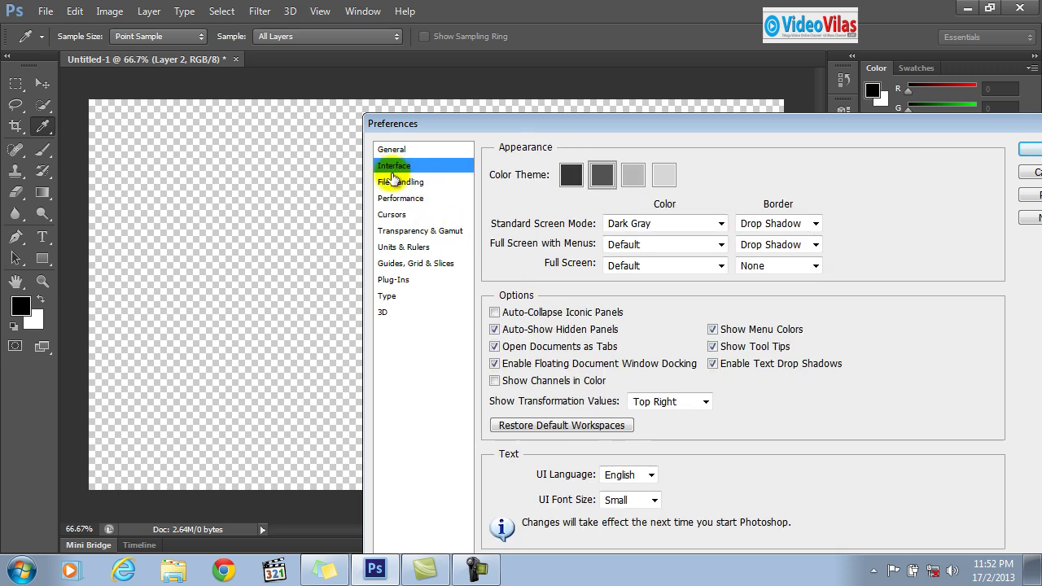
left_click(400, 183)
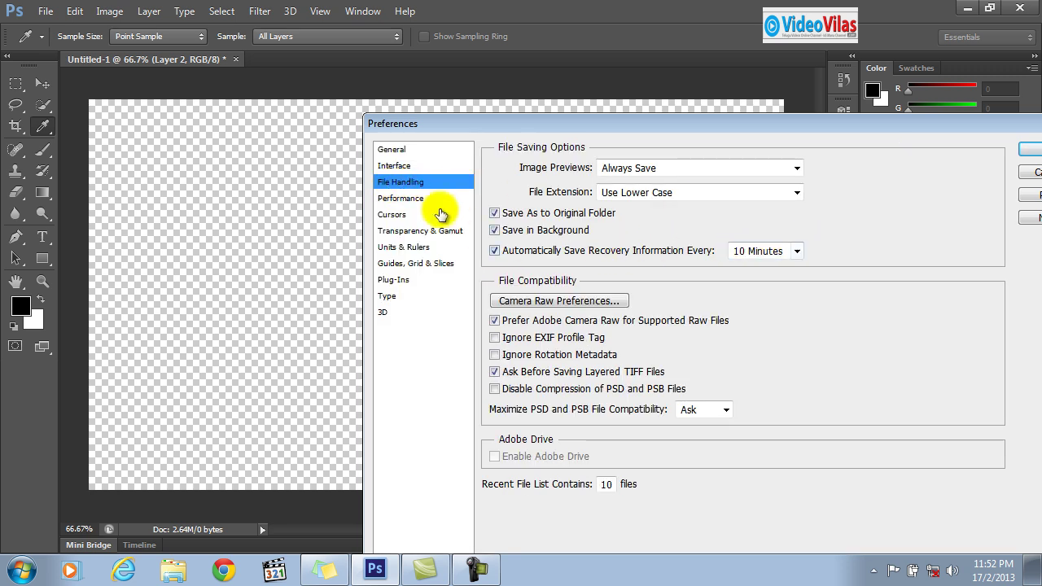
left_click(408, 148)
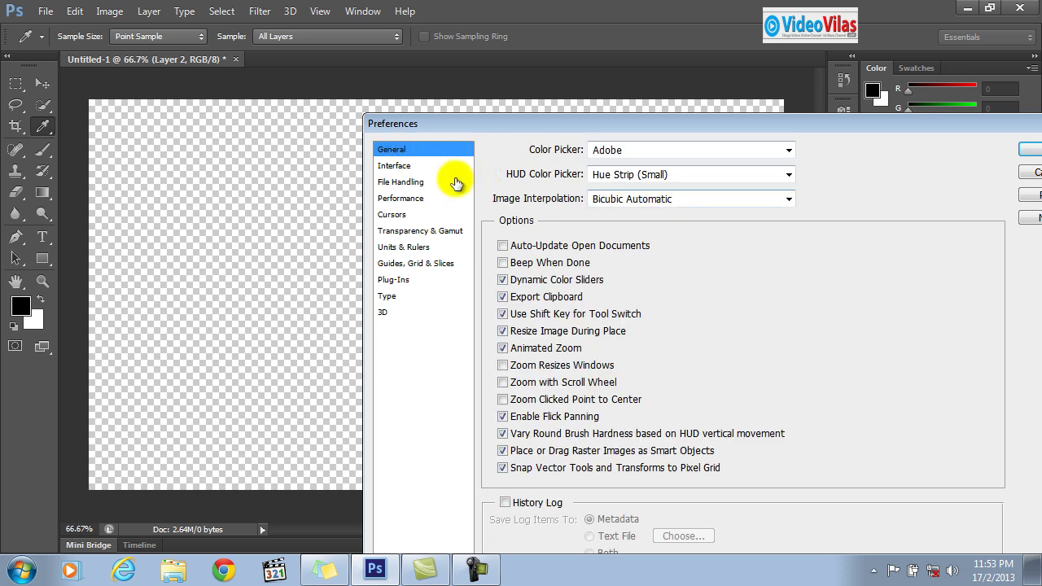
left_click(408, 168)
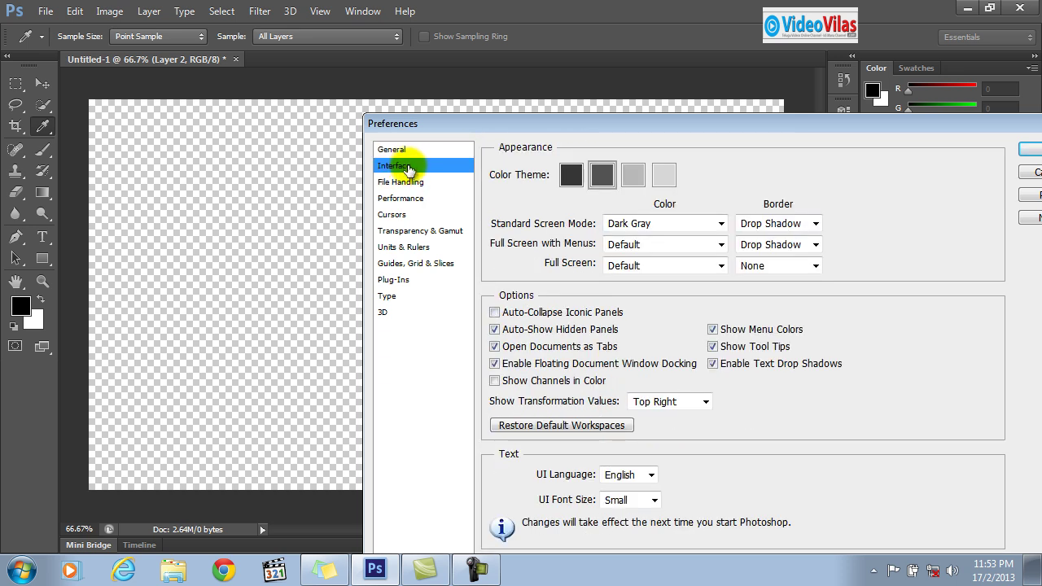
left_click(406, 184)
left_click(408, 202)
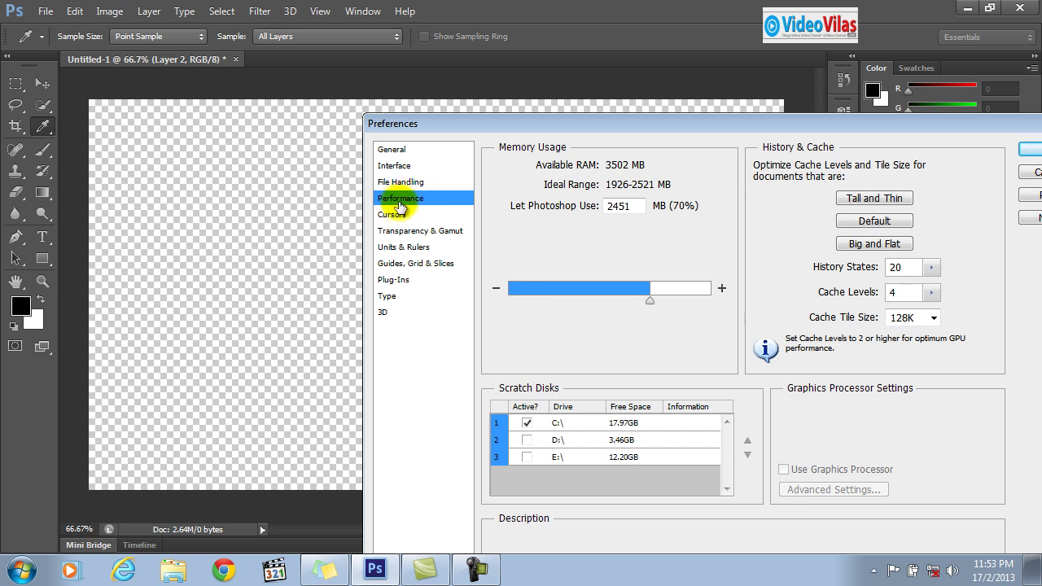
- Open the History States value for editing in the Performance preferences
left_click(893, 267)
double_click(894, 267)
left_click(902, 268)
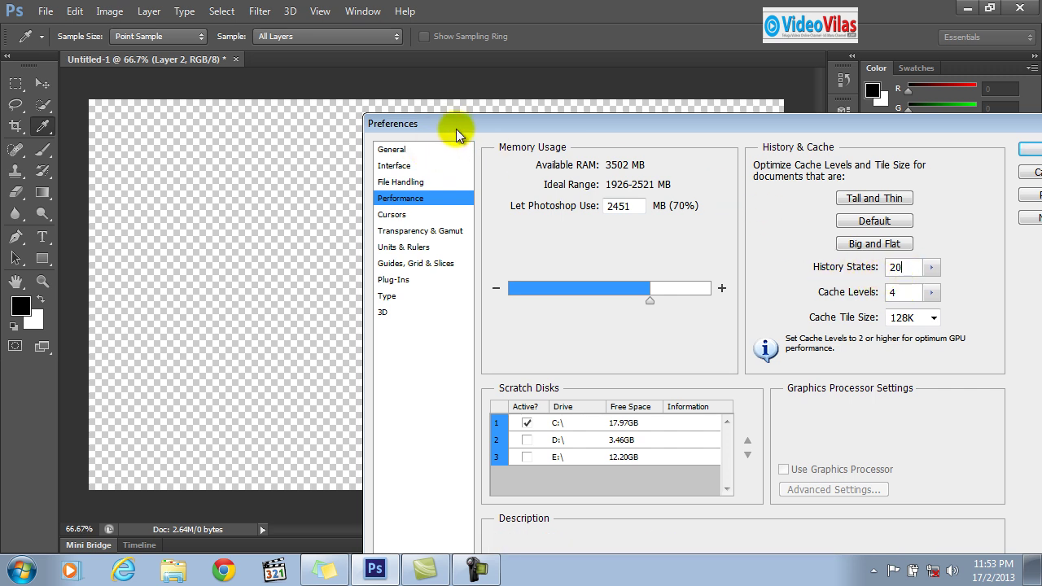
- Review the Interface, File Handling, Performance, Cursors and Transparency & Gamut preferences once more
left_click_drag(455, 128, 288, 74)
left_click(261, 111)
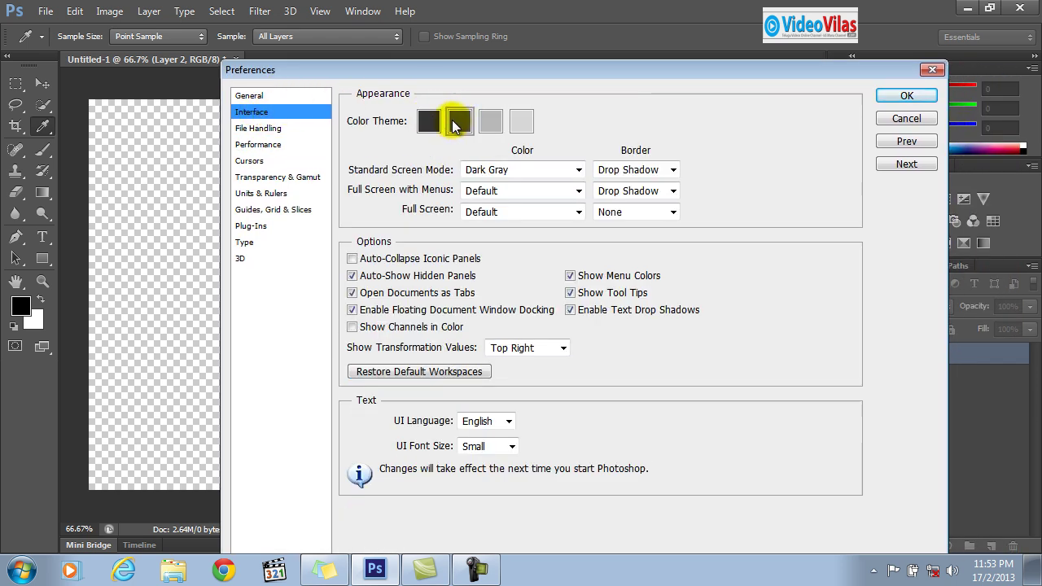
left_click(258, 129)
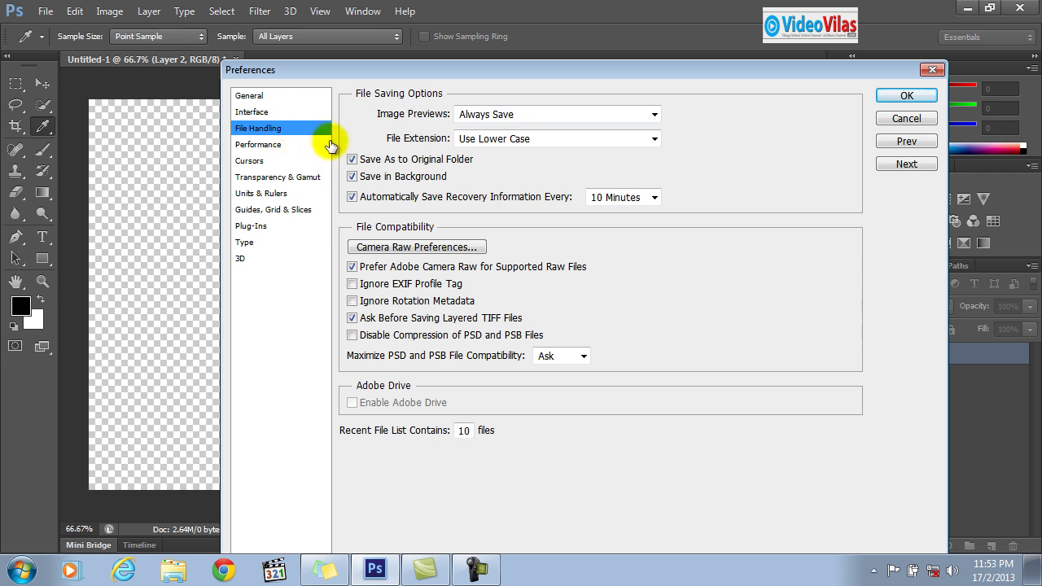
left_click(269, 145)
mouse_move(529, 153)
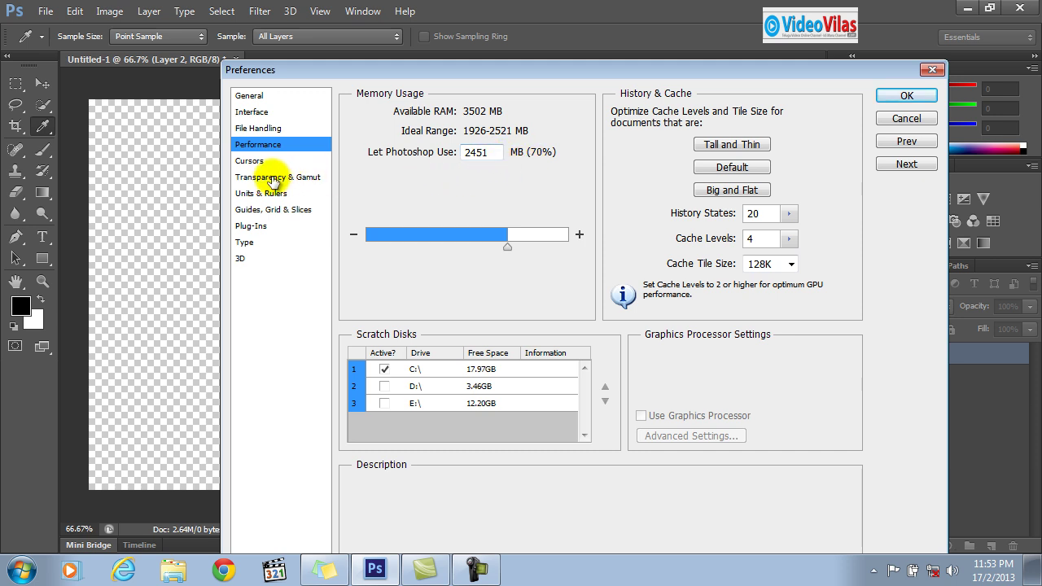
left_click(260, 163)
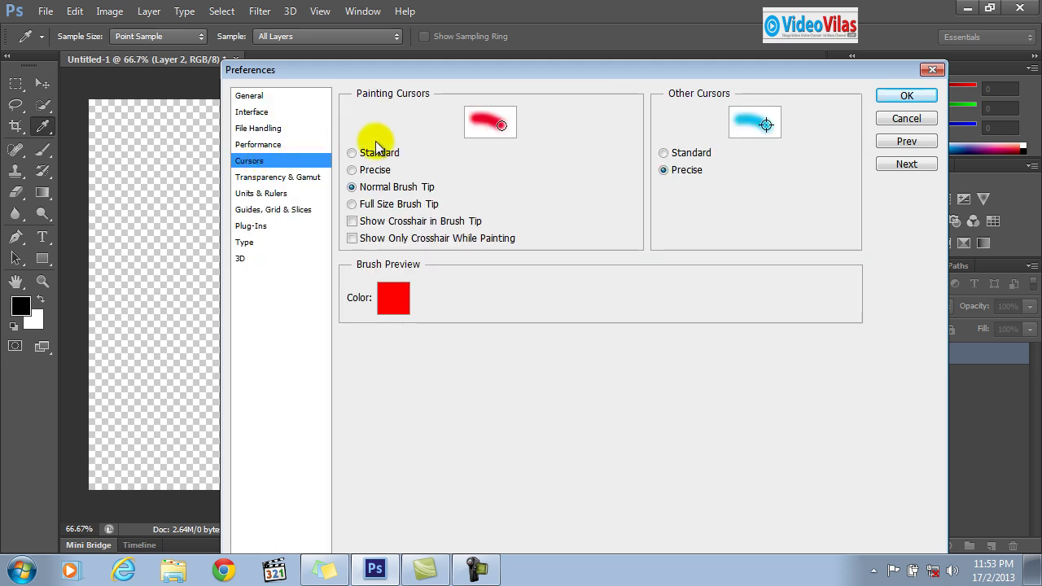
left_click(265, 178)
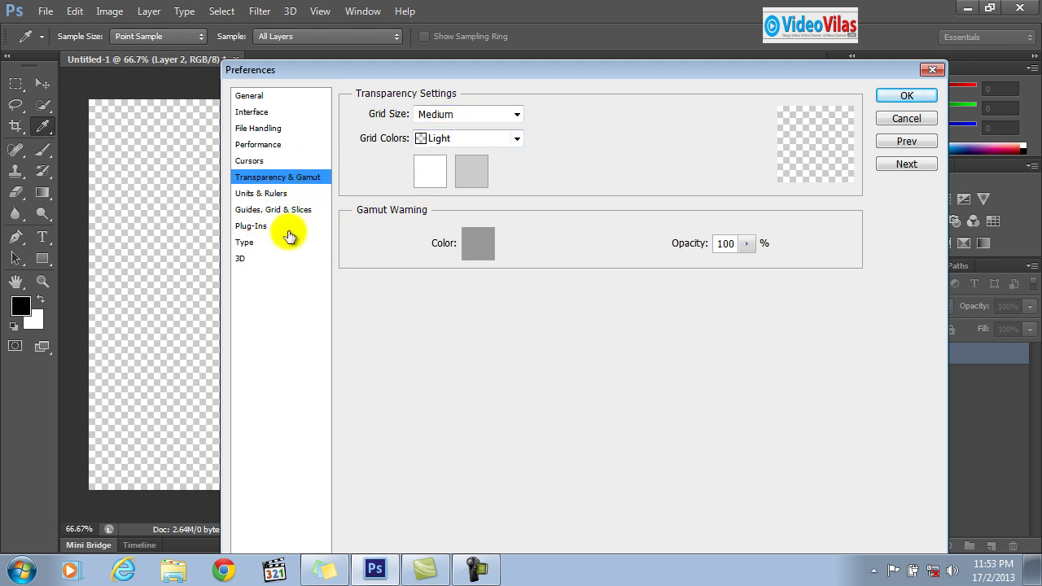
- Check the Guides, Grid & Slices, Plug-Ins, Type and 3D preferences and accept the preference settings
left_click(270, 211)
left_click(247, 226)
left_click(246, 243)
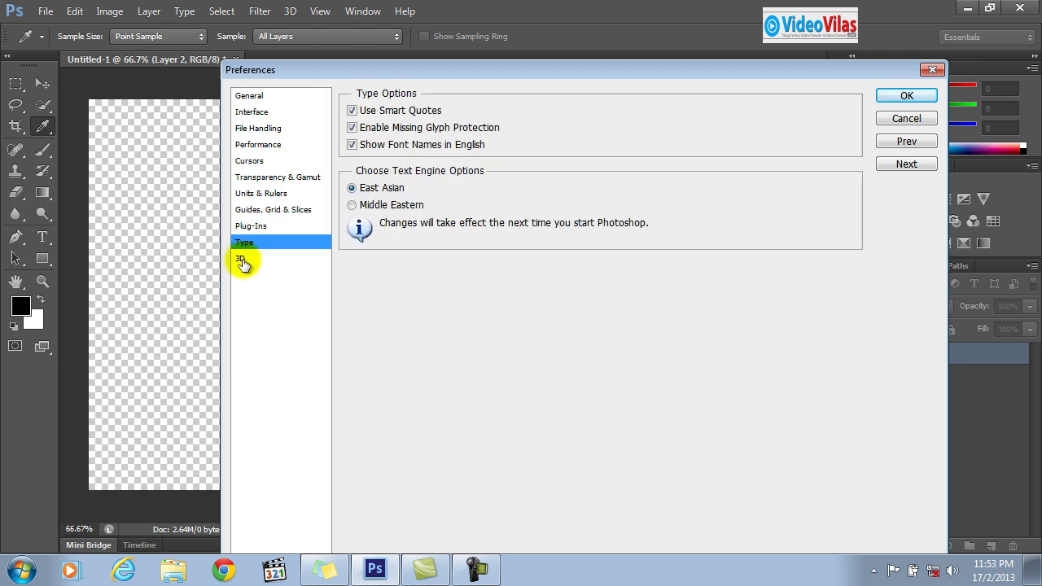
left_click(241, 259)
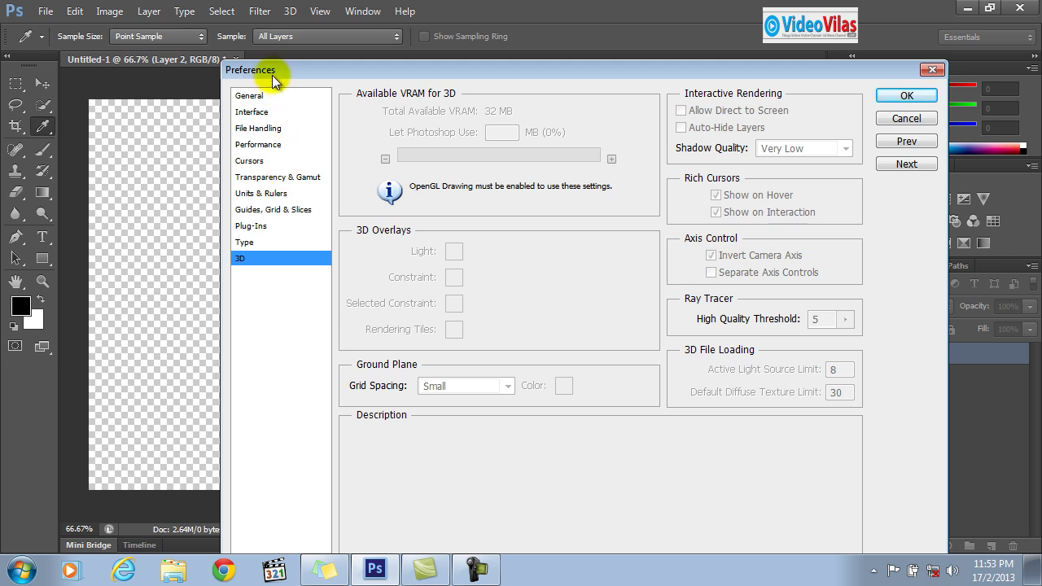
left_click_drag(281, 71, 245, 83)
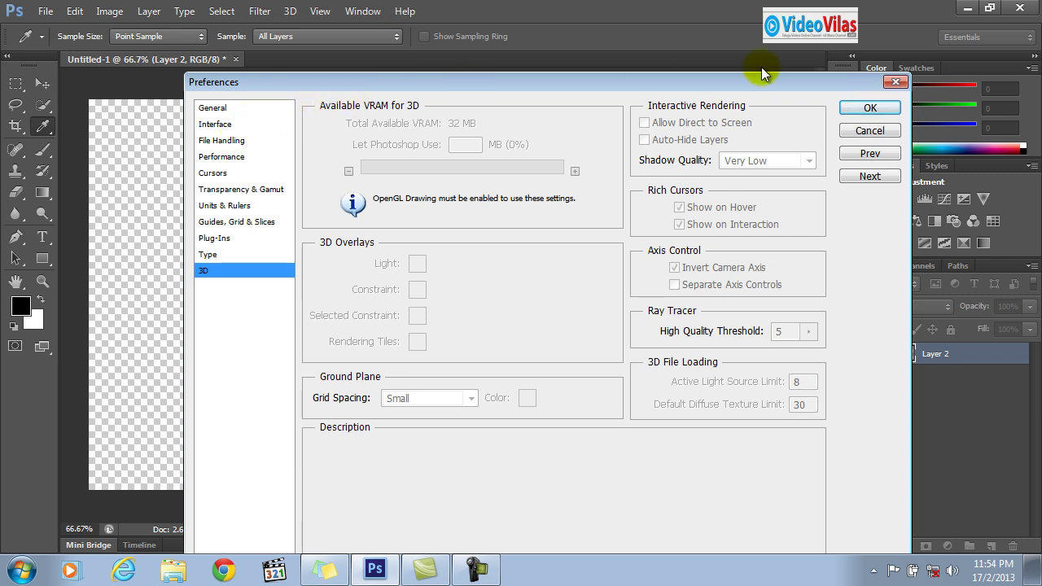
left_click(865, 109)
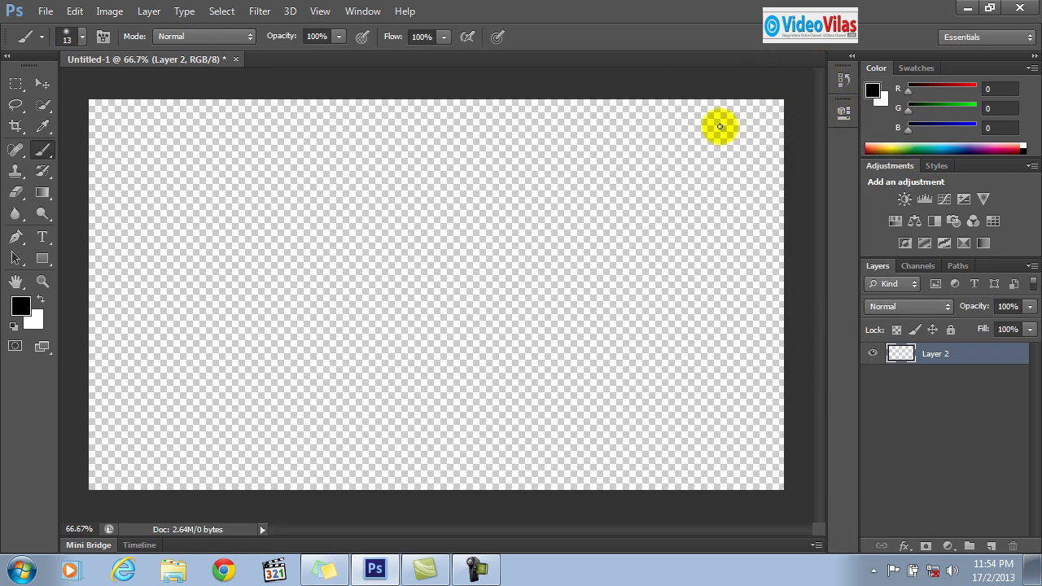